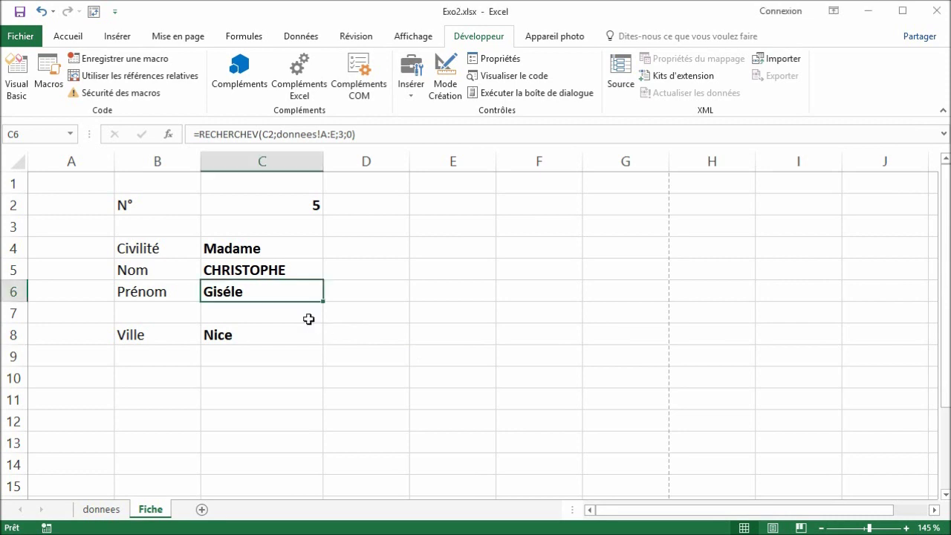
# Set the Fiche N° in C2 to 4 and check the RECHERCHEV formulas in C5 and C6.
pyautogui.click(150, 205)
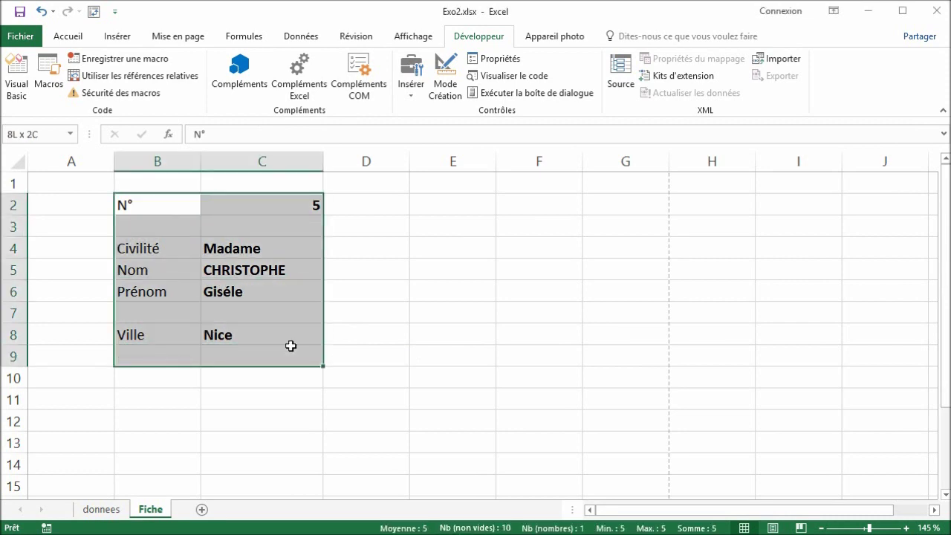
pyautogui.moveTo(276, 217); pyautogui.dragTo(291, 333)
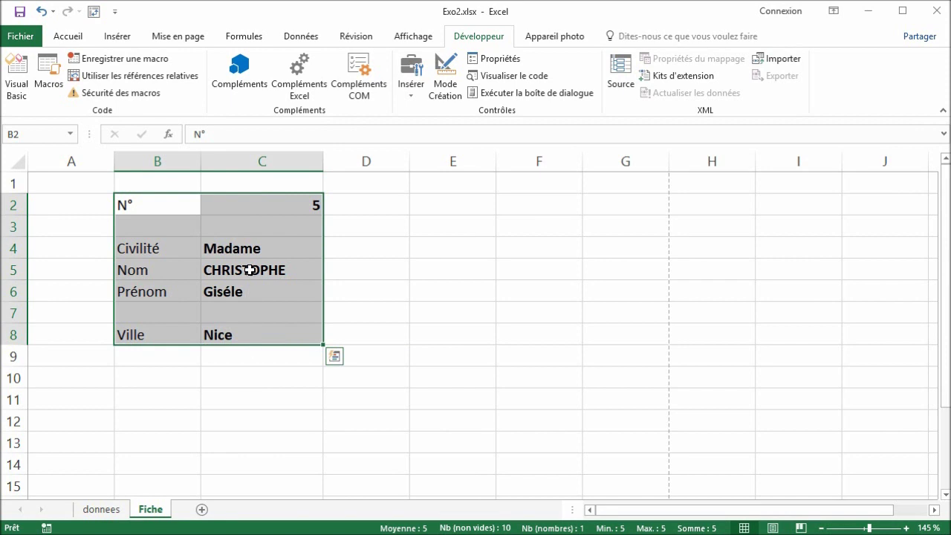
pyautogui.moveTo(251, 271); pyautogui.dragTo(254, 289)
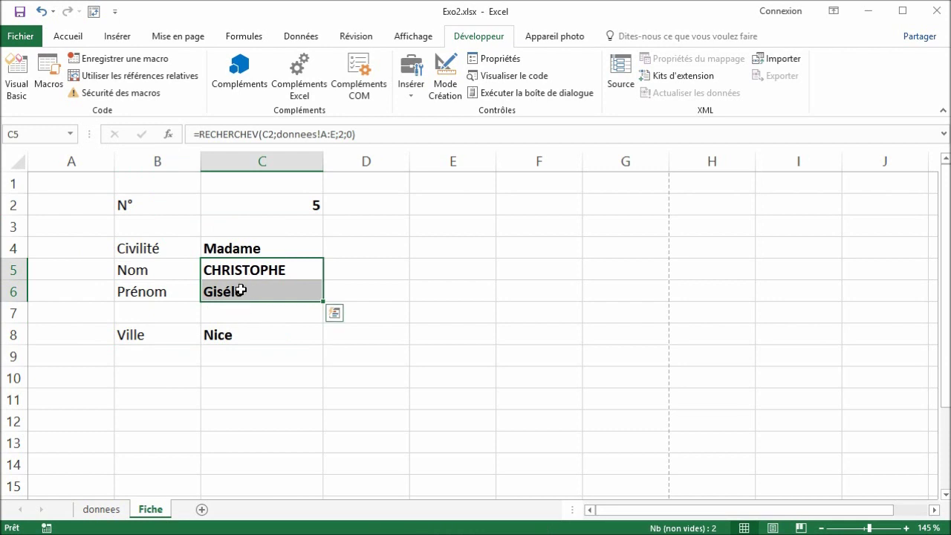
pyautogui.click(253, 208)
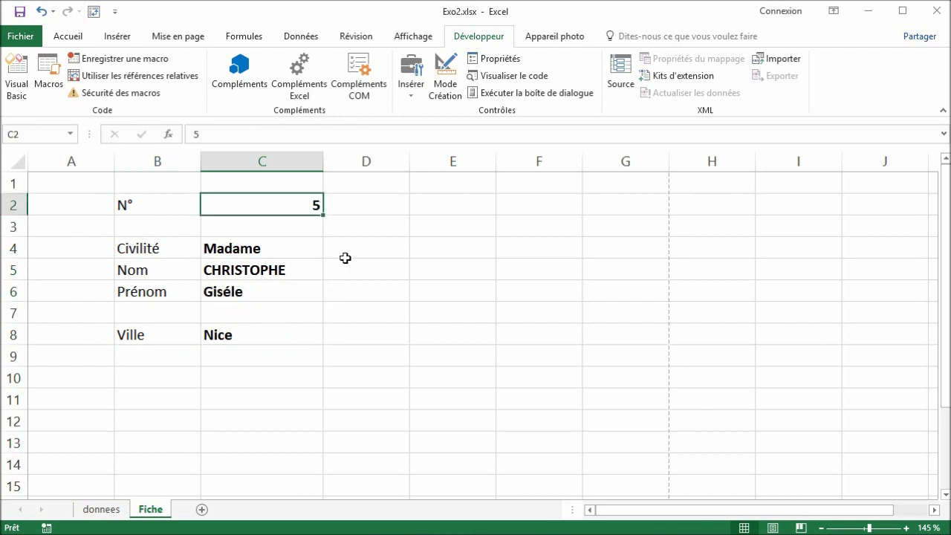
pyautogui.write('4')
pyautogui.press('Return')
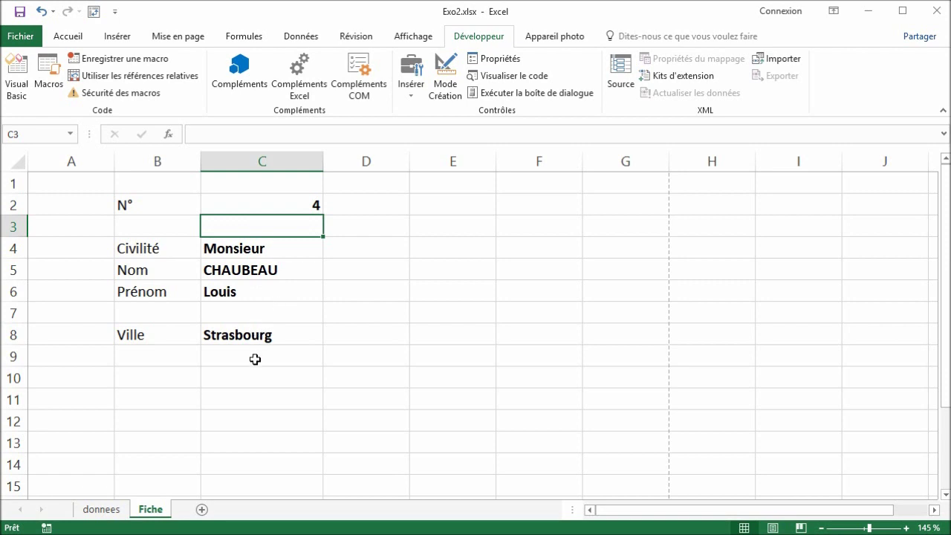
pyautogui.click(254, 272)
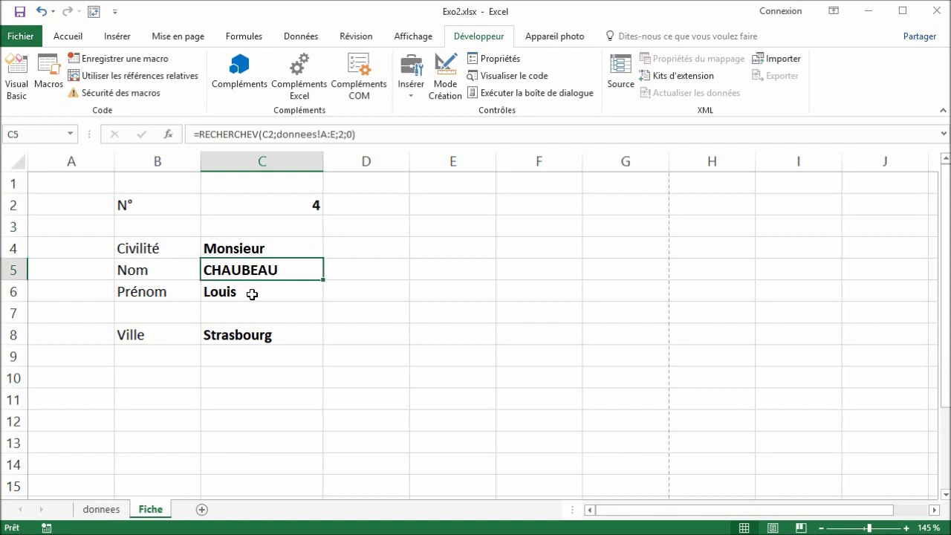
pyautogui.click(257, 294)
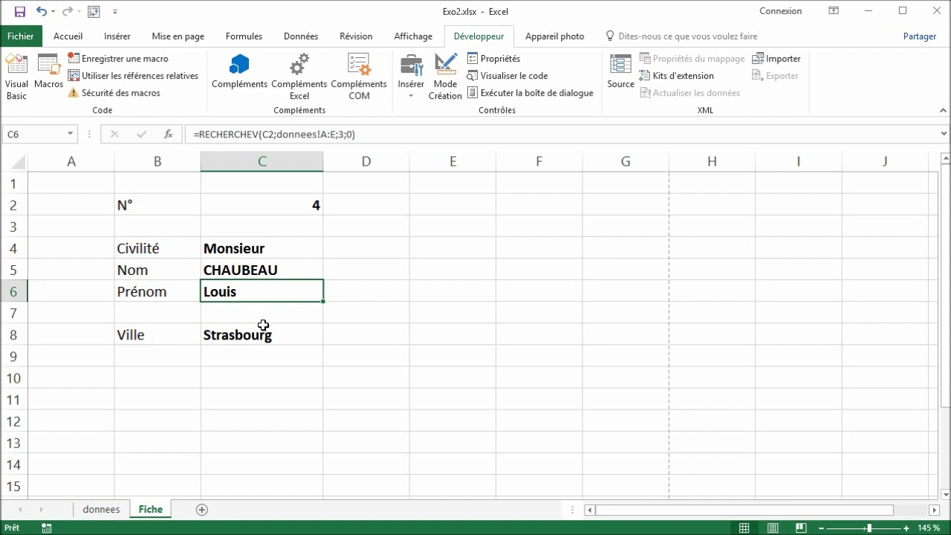
# Record a macro, Macro15, that enters 10 in cell E5, then display the macro list.
pyautogui.click(17, 80)
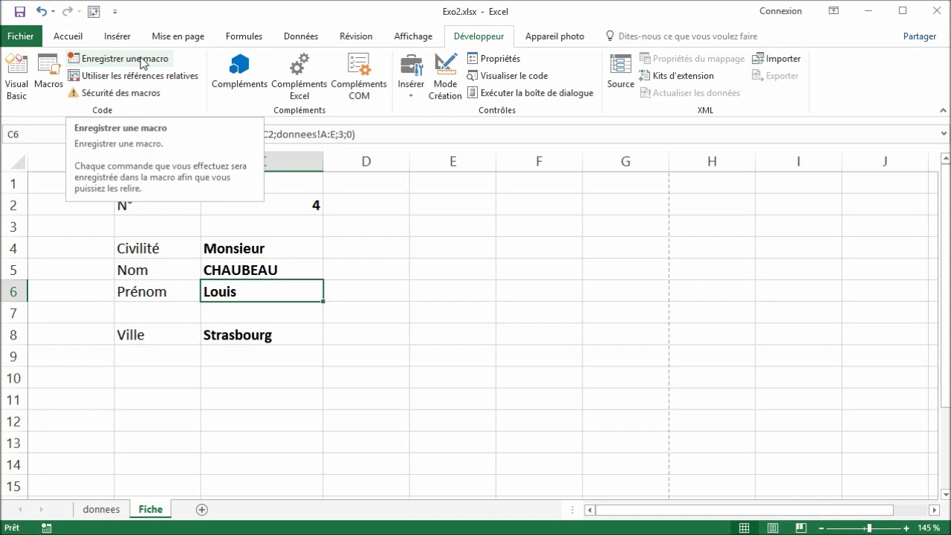
pyautogui.click(125, 58)
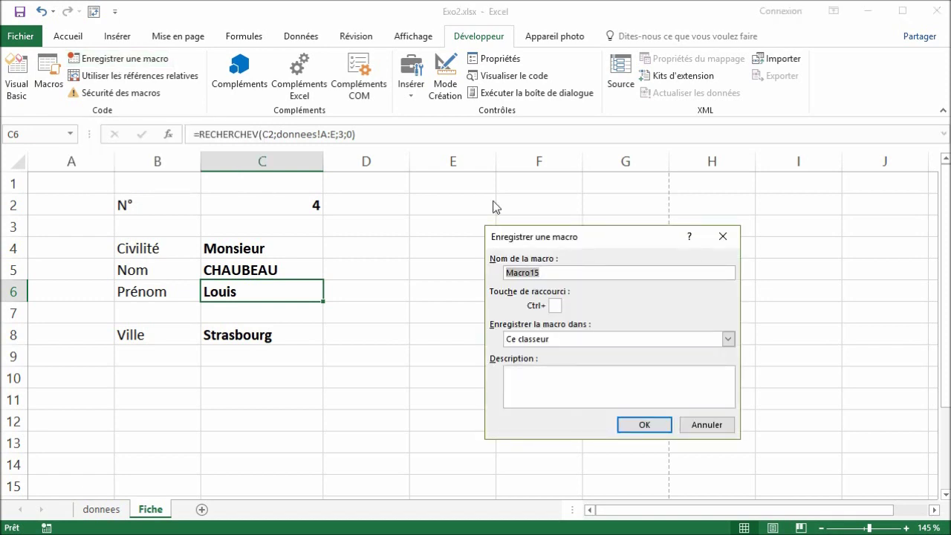
pyautogui.click(637, 428)
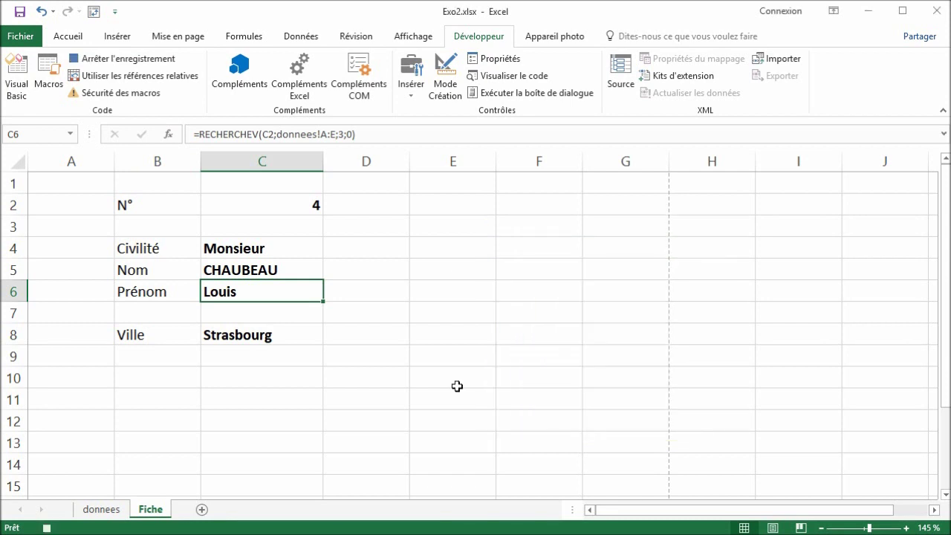
pyautogui.click(457, 272)
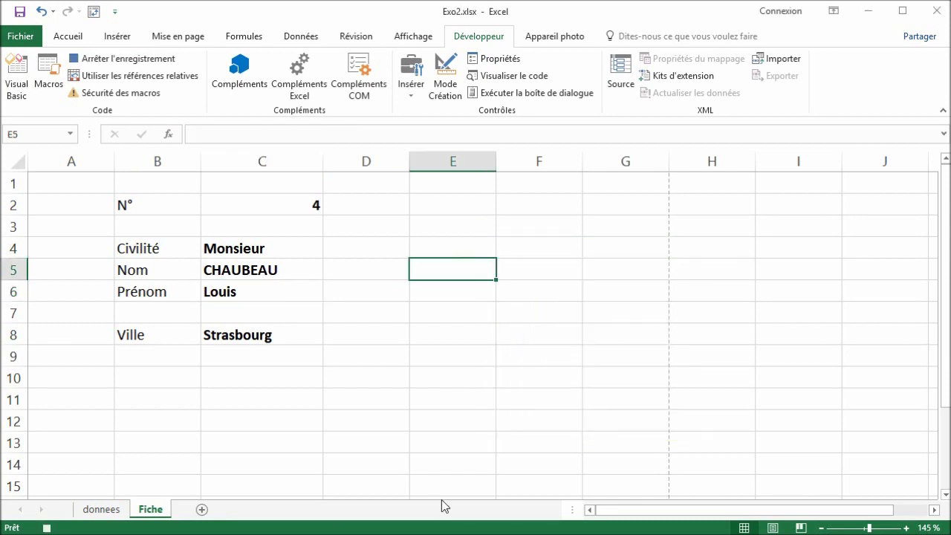
pyautogui.write('10')
pyautogui.press('Return')
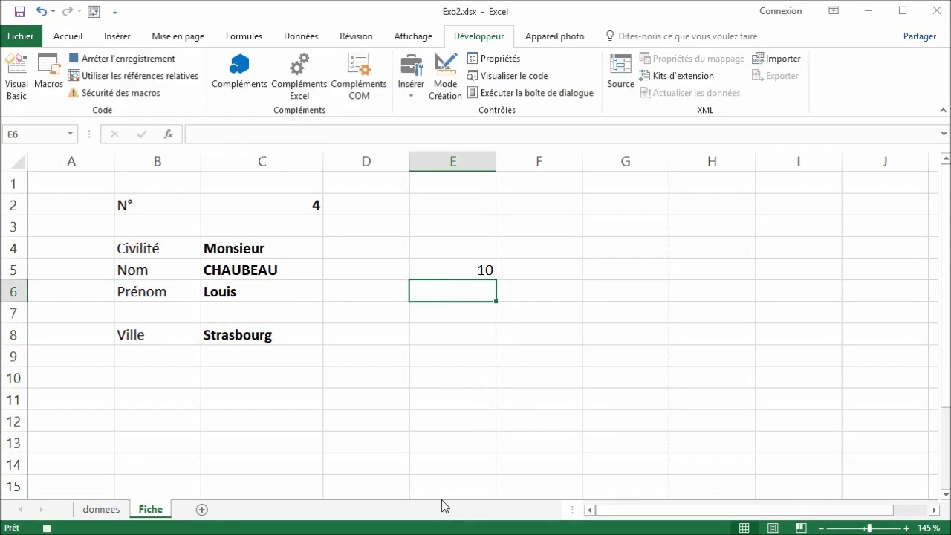
pyautogui.click(104, 58)
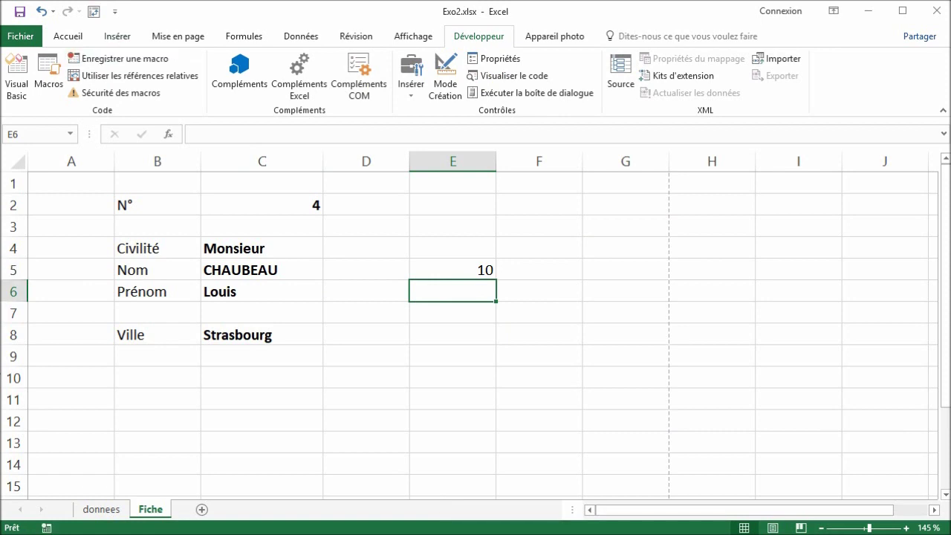
pyautogui.click(52, 69)
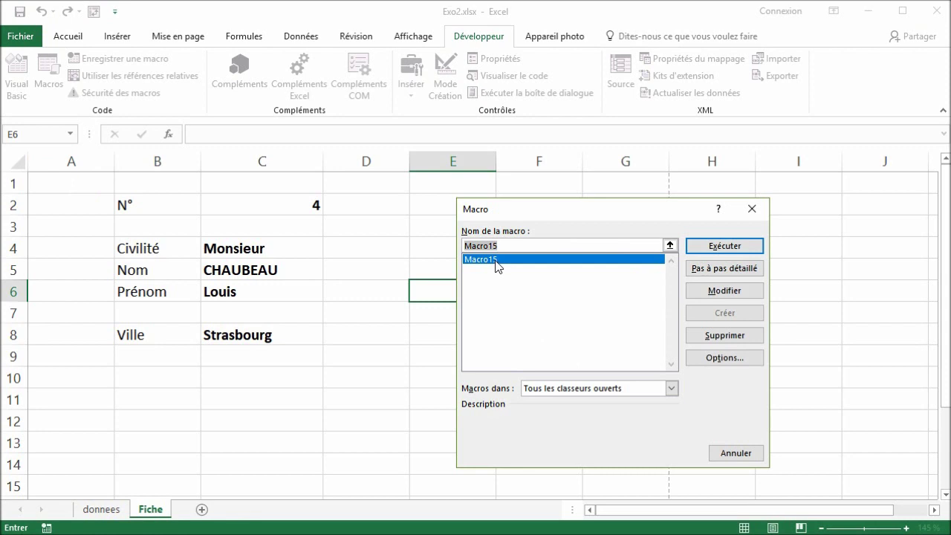
# Open Macro15's recorded code in Module1 and move the VBA editor beside the Fiche sheet.
pyautogui.click(714, 293)
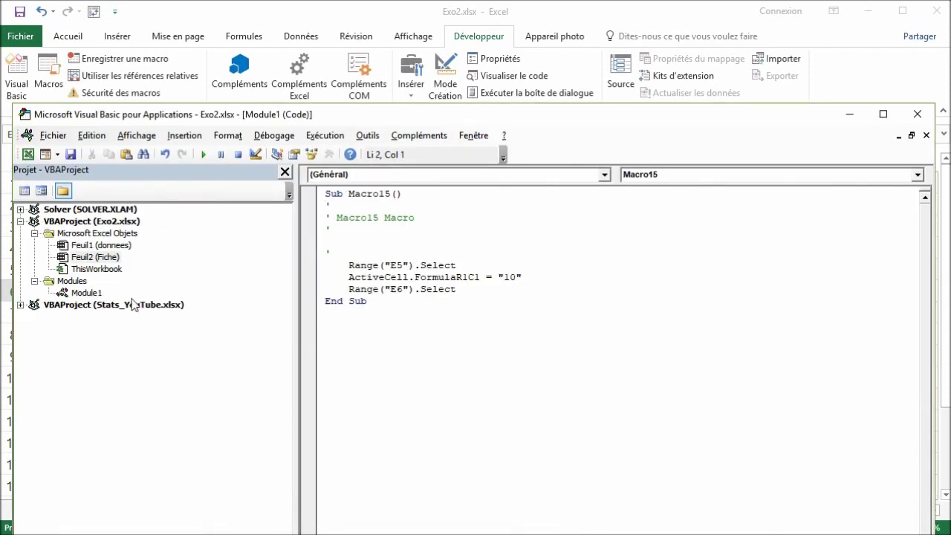
pyautogui.click(74, 292)
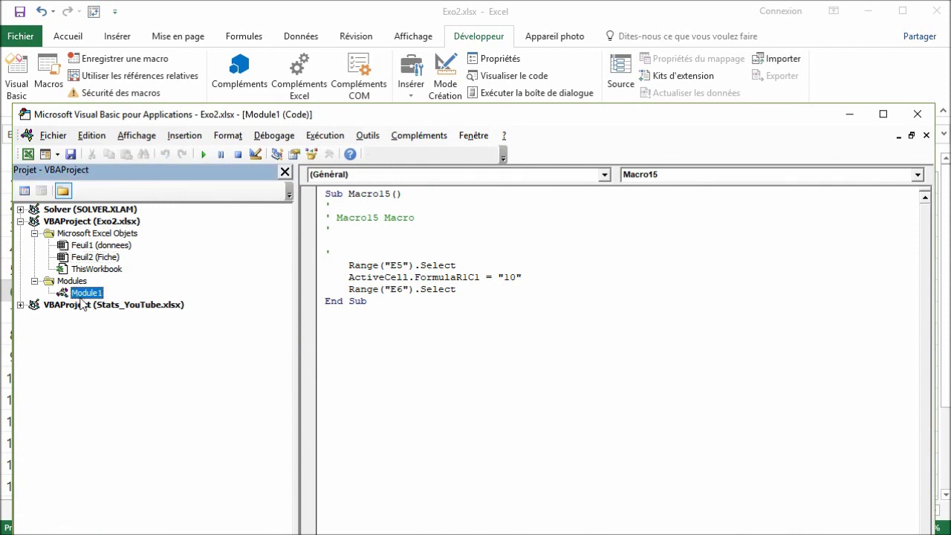
pyautogui.doubleClick(364, 193)
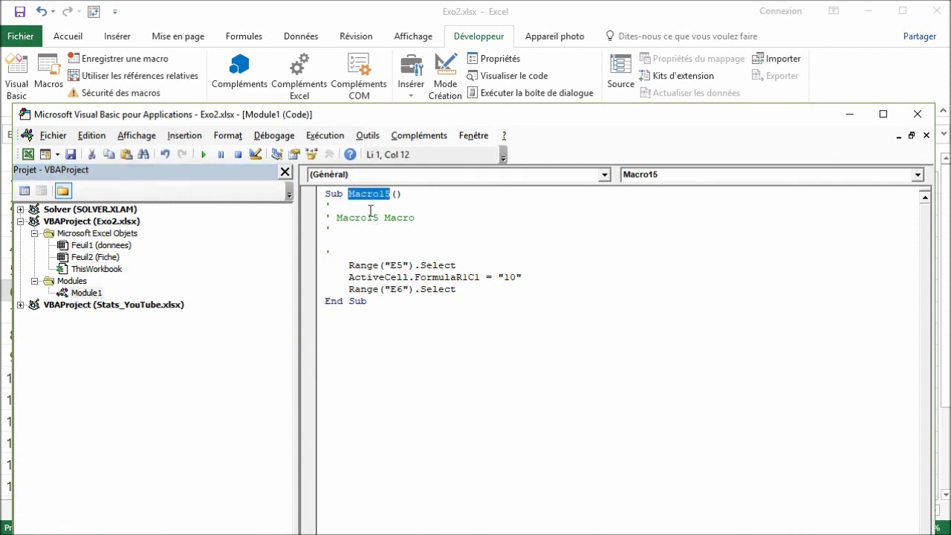
pyautogui.doubleClick(332, 194)
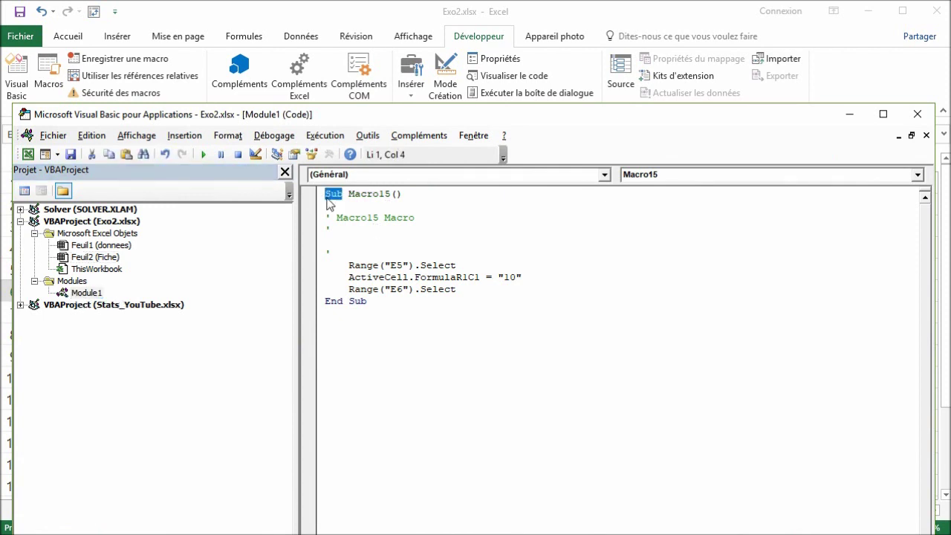
pyautogui.click(354, 302)
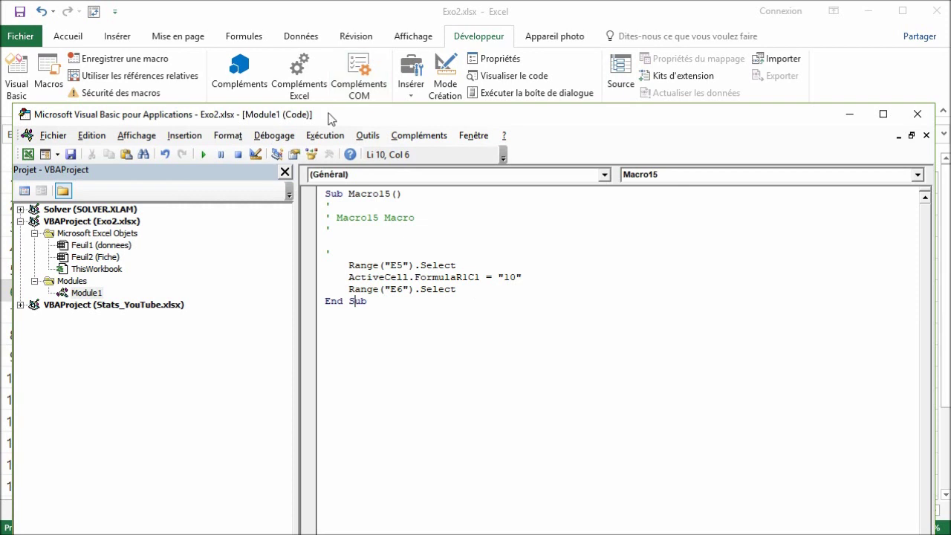
pyautogui.moveTo(335, 118)
pyautogui.mouseDown()
pyautogui.moveTo(572, 125)
pyautogui.moveTo(531, 99)
pyautogui.mouseUp()
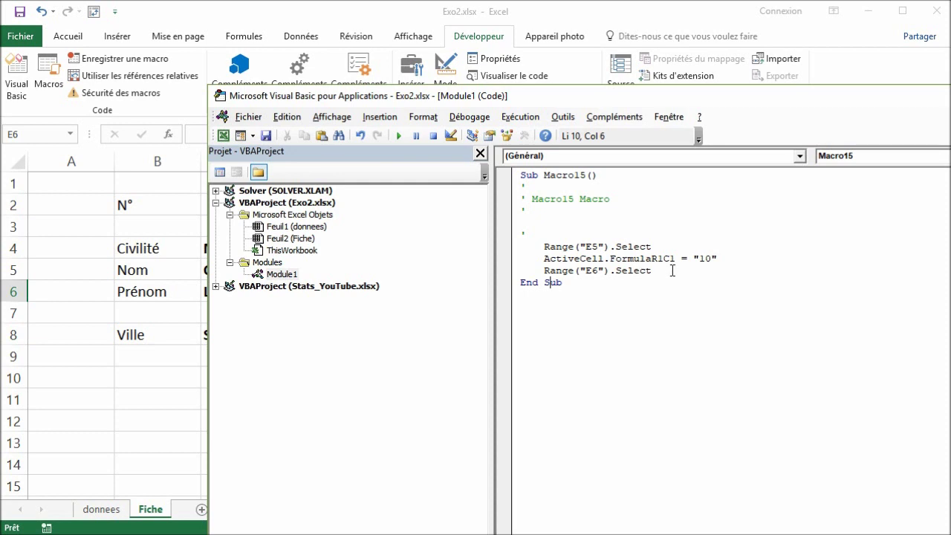
# Delete Macro15's recorded lines and rename the procedure to test.
pyautogui.moveTo(672, 270); pyautogui.dragTo(519, 188)
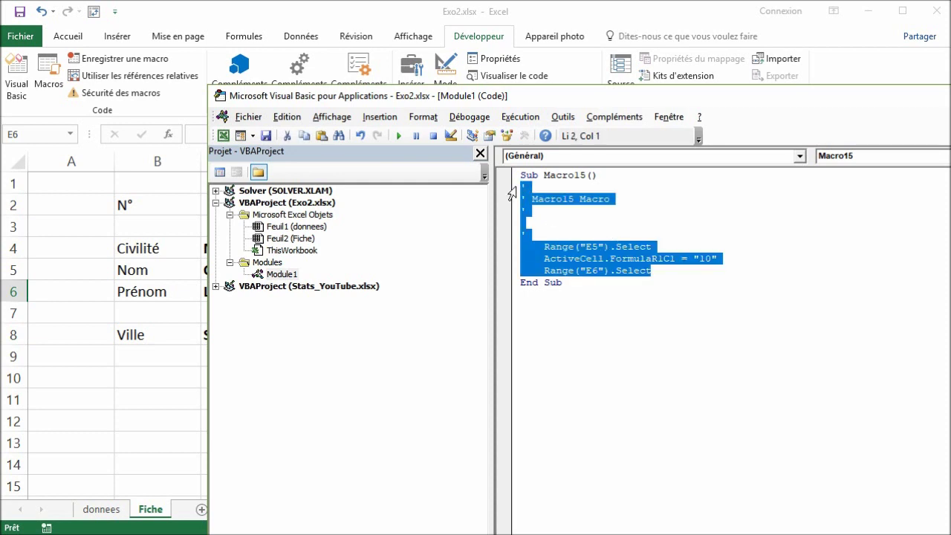
pyautogui.press('Delete')
pyautogui.doubleClick(563, 175)
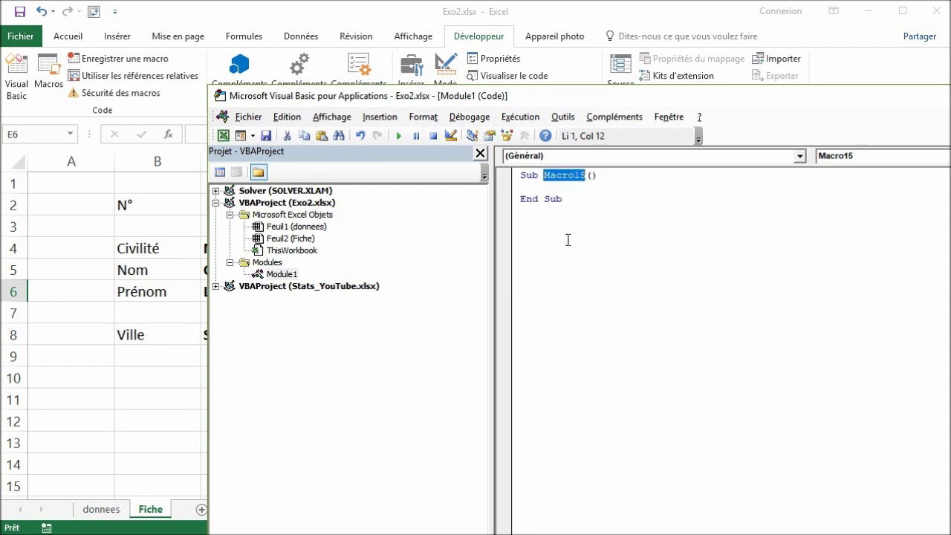
pyautogui.write('test')
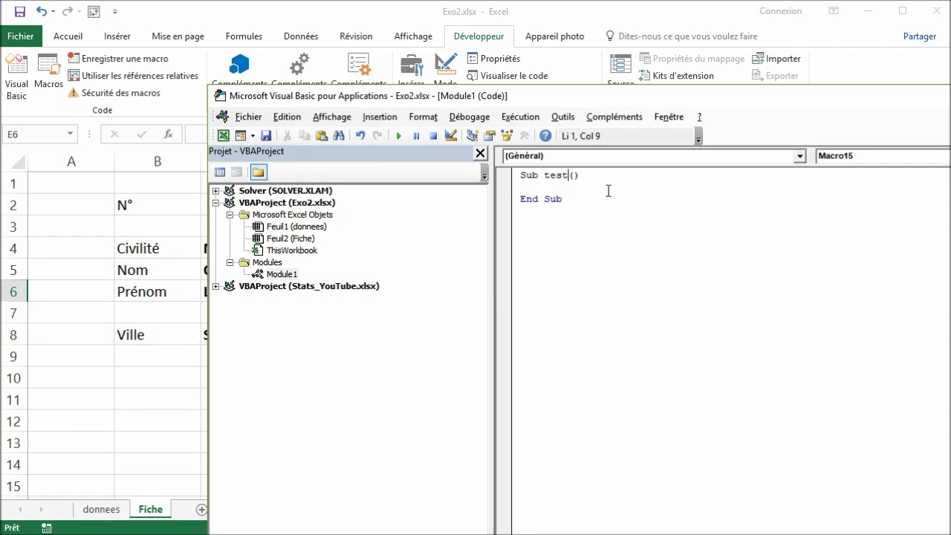
pyautogui.click(608, 190)
# Write the statement Range("A1").Value = 123 inside the test procedure.
pyautogui.write('Range')
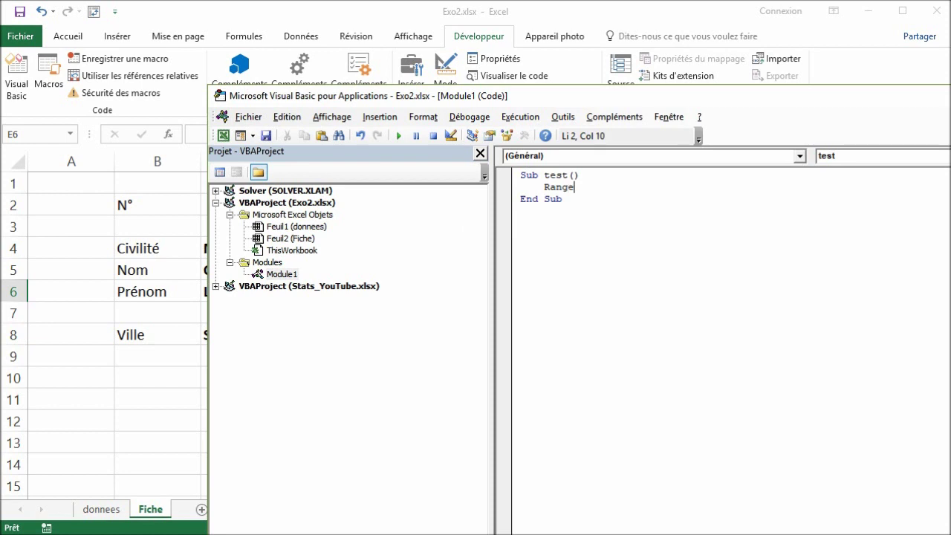
pyautogui.write('(')
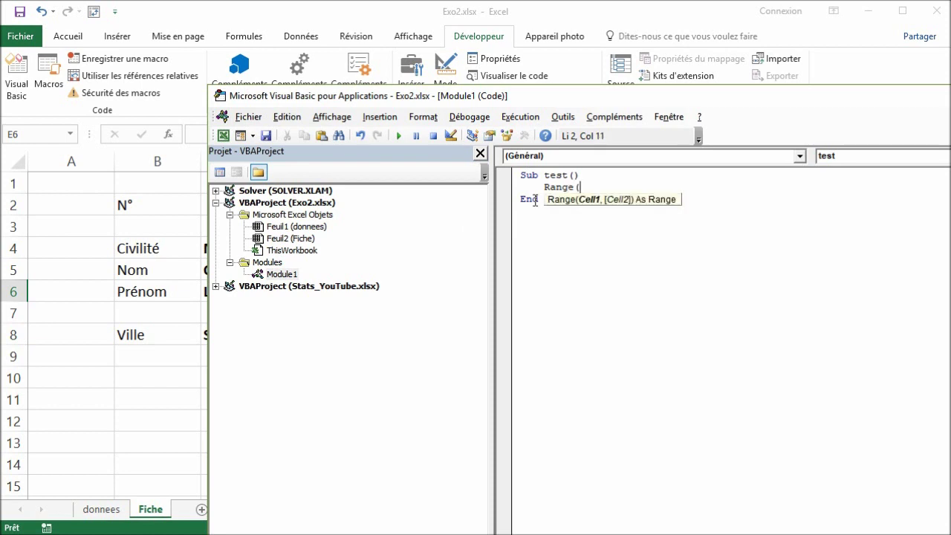
pyautogui.write('"A1')
pyautogui.write('")')
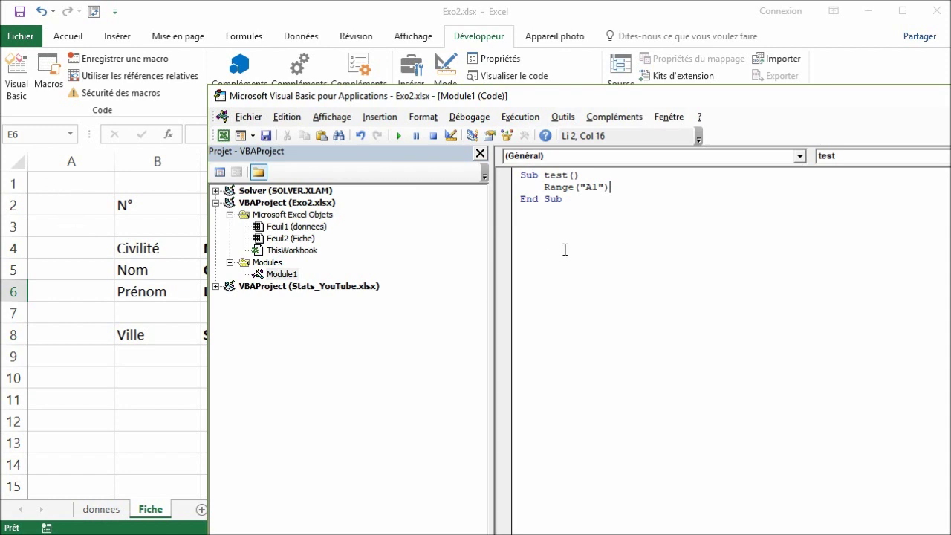
pyautogui.write('.')
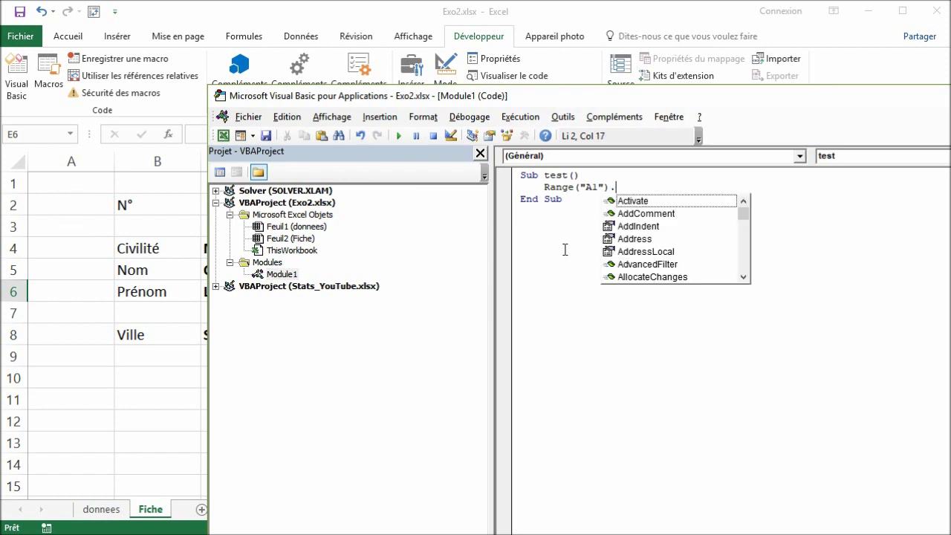
pyautogui.write('v')
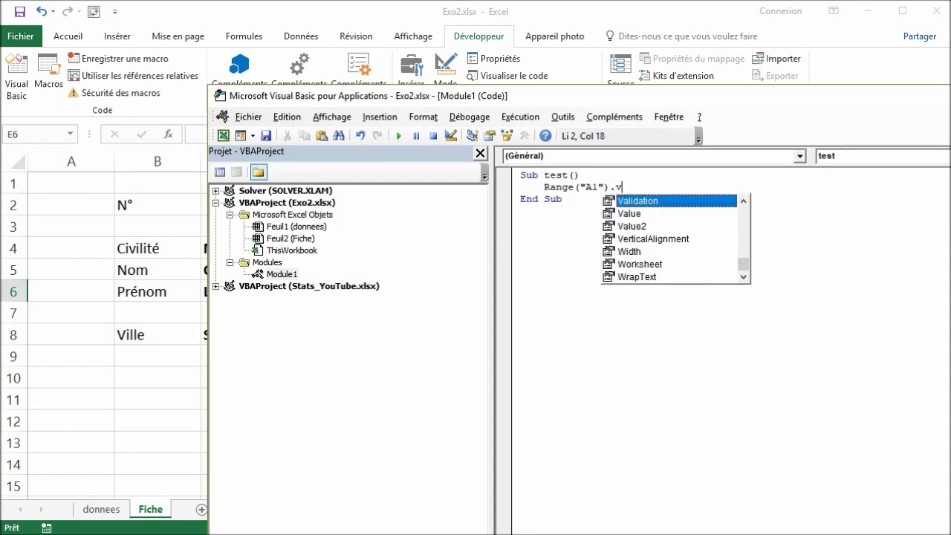
pyautogui.doubleClick(629, 214)
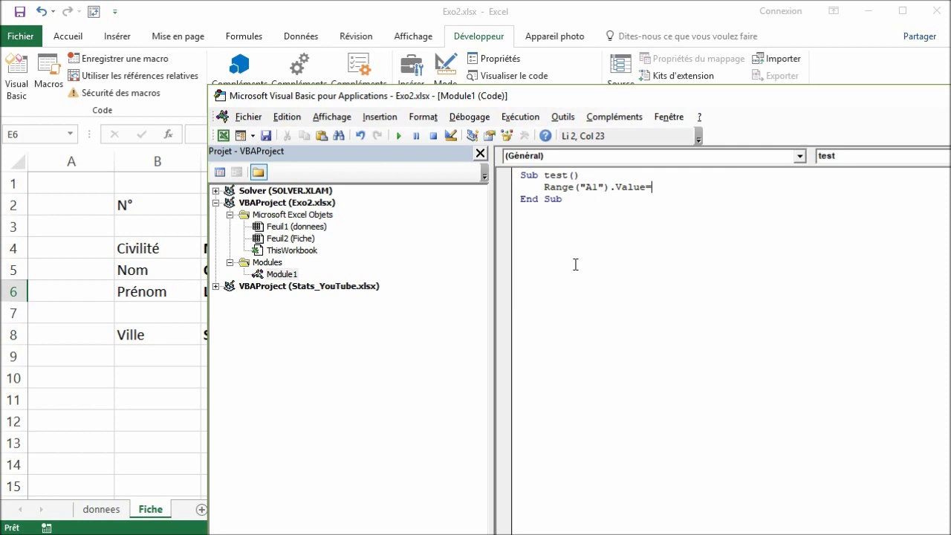
pyautogui.write('123')
pyautogui.click(578, 199)
pyautogui.click(399, 136)
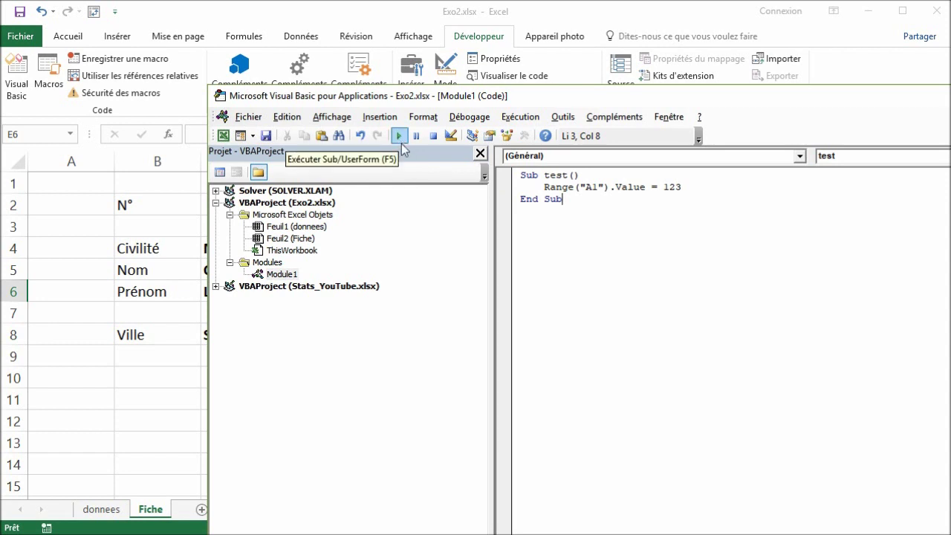
pyautogui.click(59, 77)
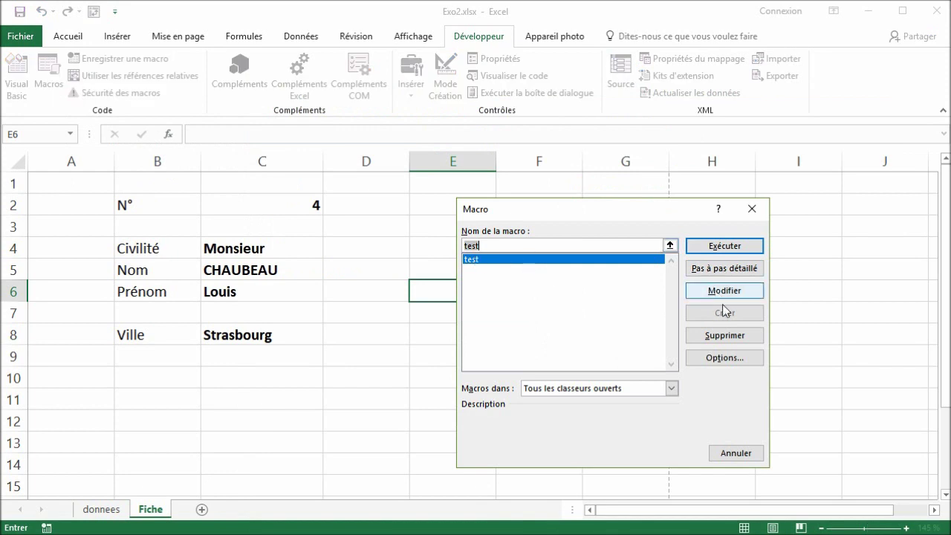
pyautogui.click(720, 249)
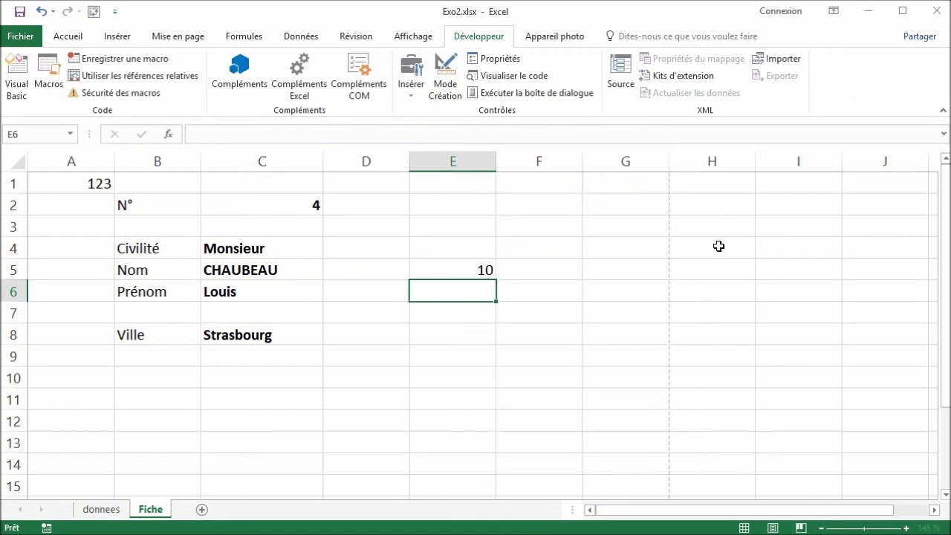
pyautogui.click(94, 184)
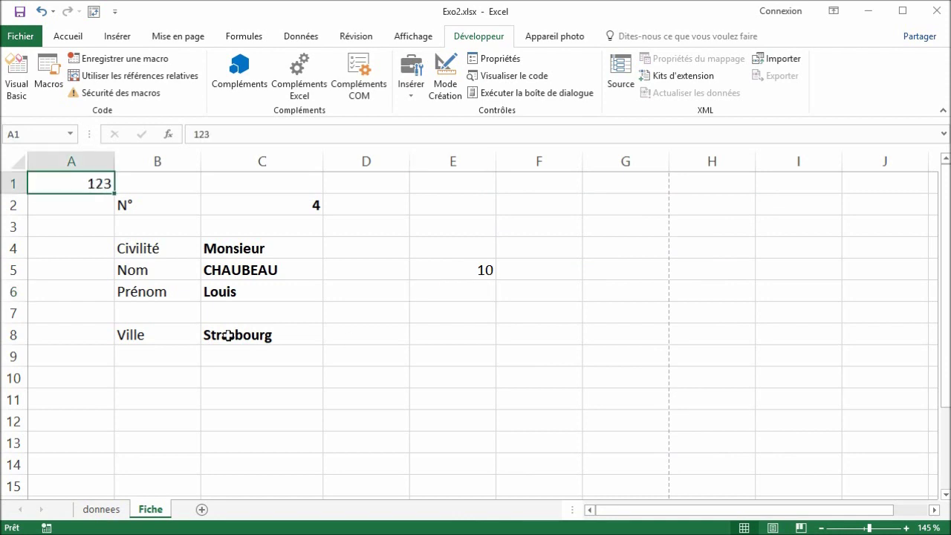
pyautogui.press('Delete')
pyautogui.hotkey('alt', 'F11')
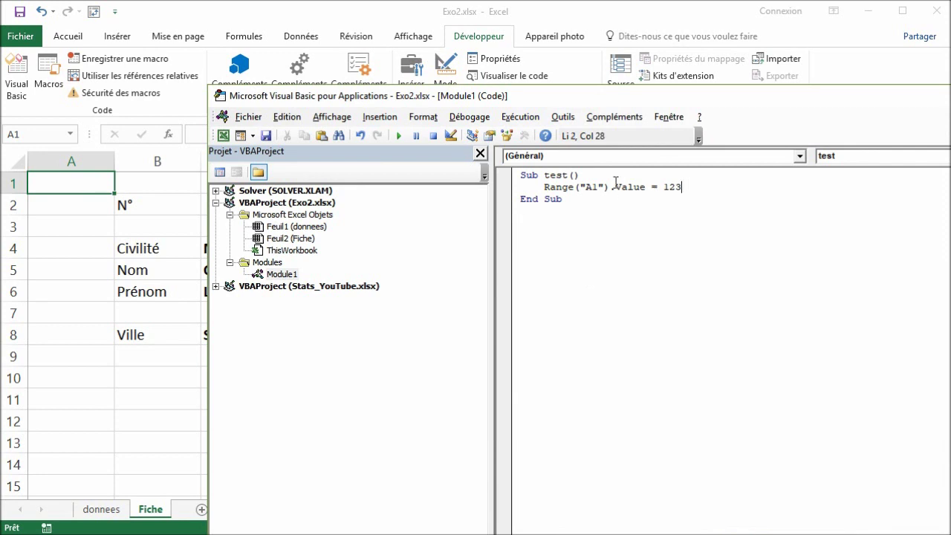
# Remove the = 123 assignment and change the range reference from A1 to C5.
pyautogui.moveTo(681, 186); pyautogui.dragTo(645, 187)
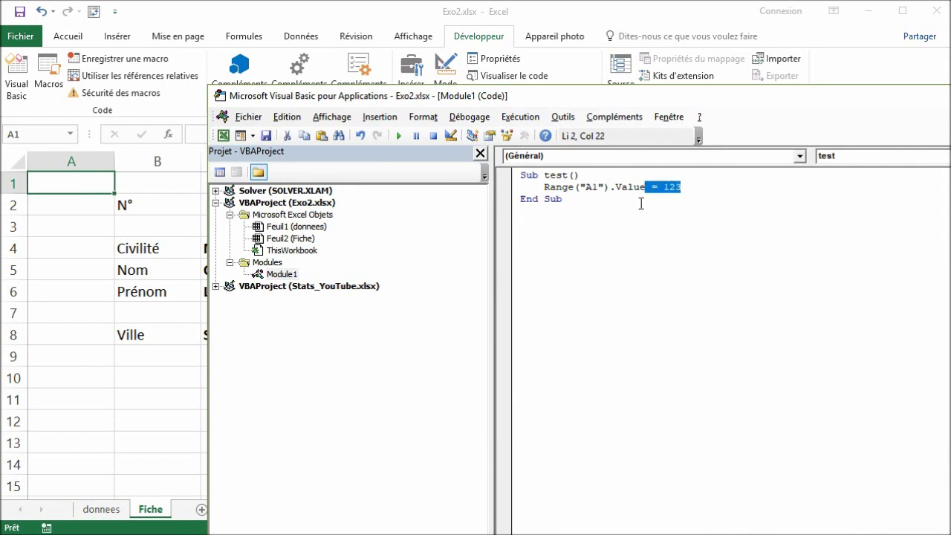
pyautogui.press('Delete')
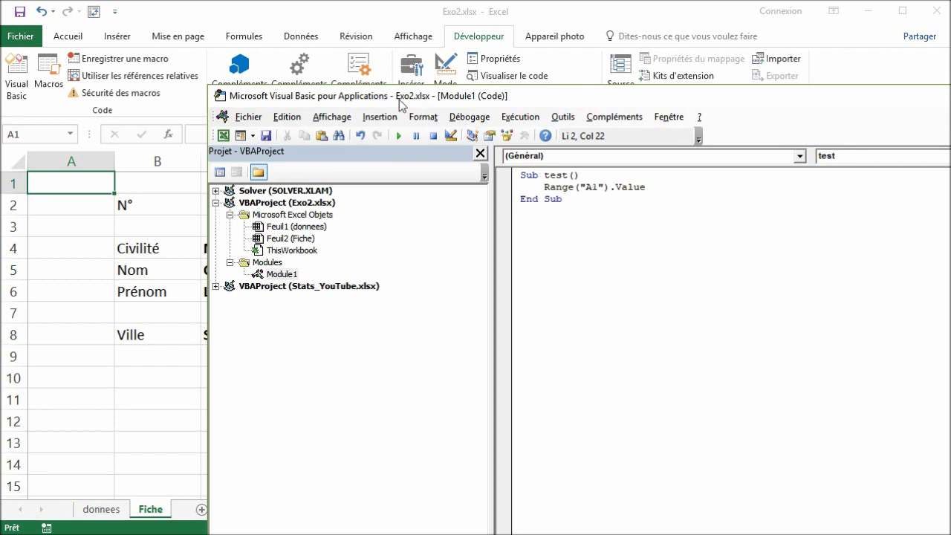
pyautogui.moveTo(391, 97); pyautogui.dragTo(469, 90)
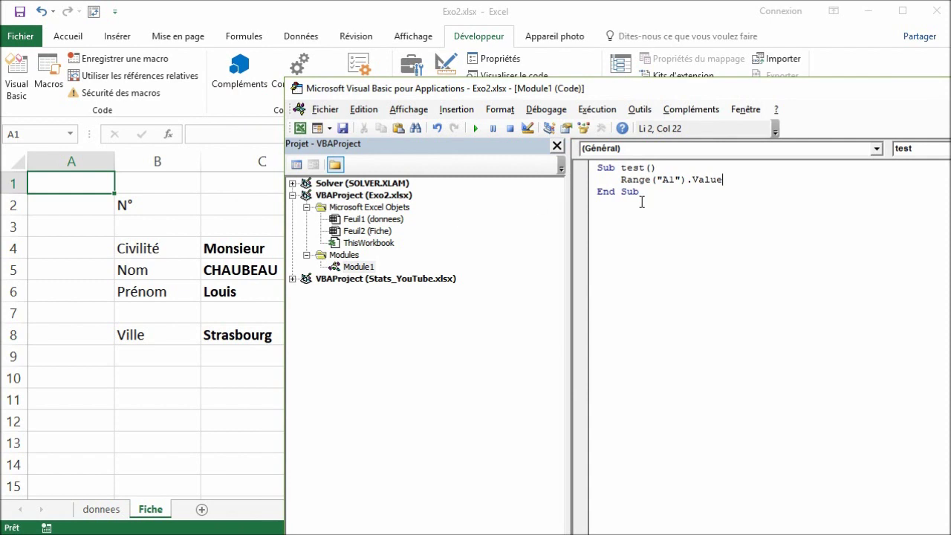
pyautogui.doubleClick(670, 180)
pyautogui.write('C5')
# Prefix the line with MsgBox and run test to show C5's surname.
pyautogui.click(621, 181)
pyautogui.write('m')
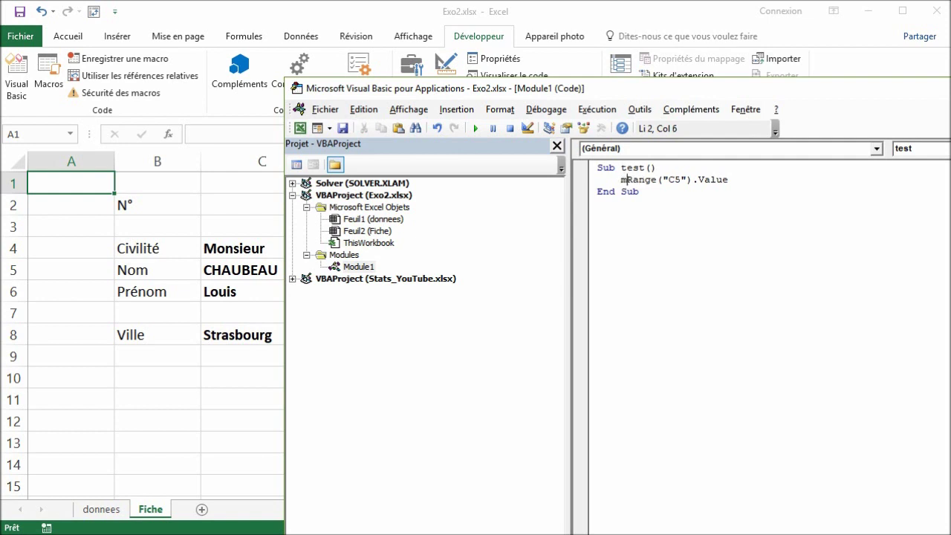
pyautogui.write('sgb')
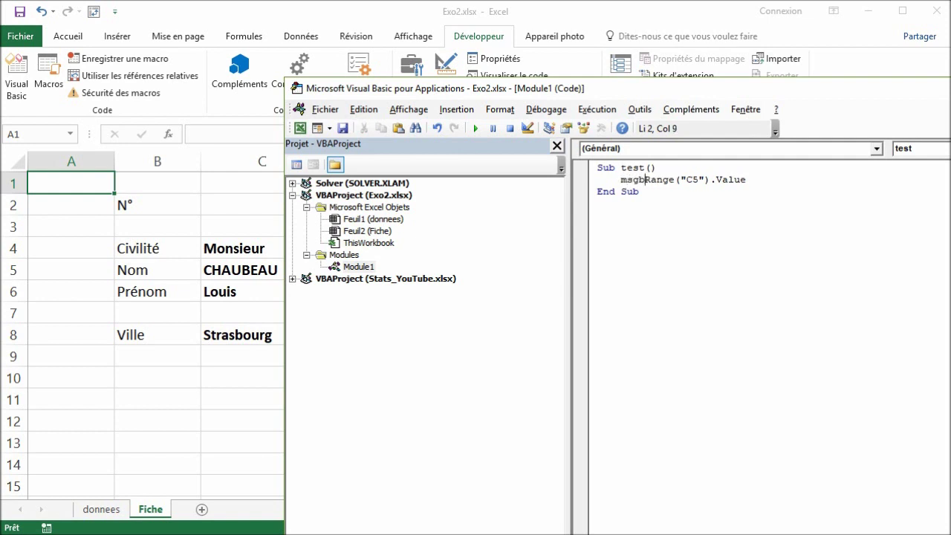
pyautogui.write('ox')
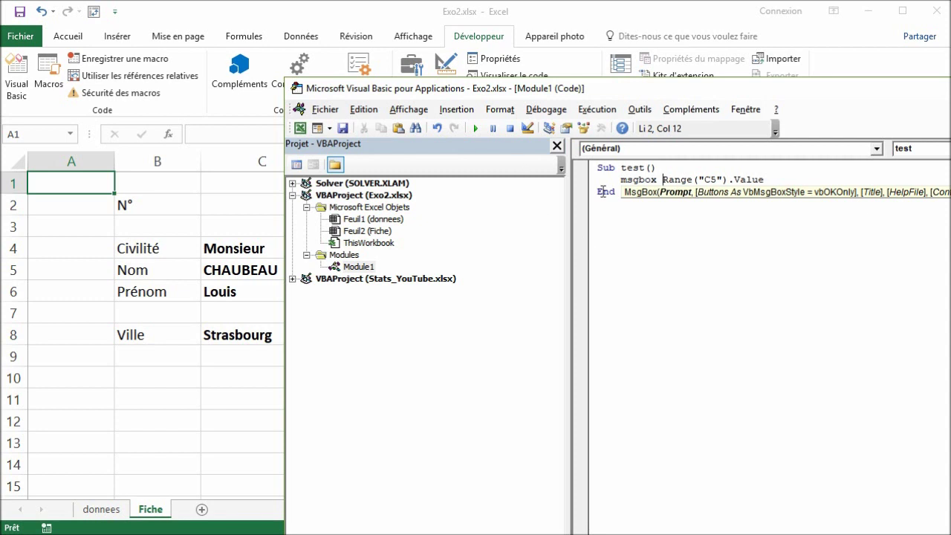
pyautogui.click(603, 191)
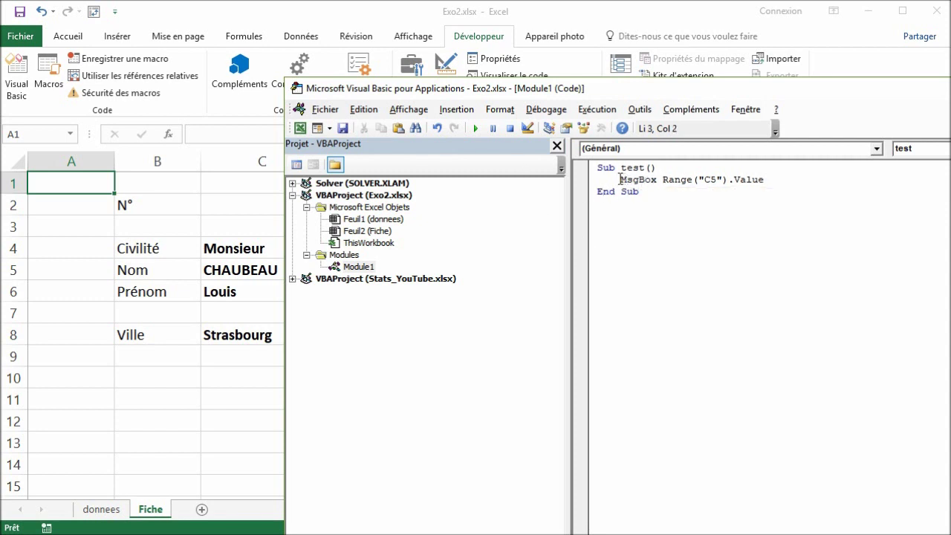
pyautogui.moveTo(662, 179); pyautogui.dragTo(764, 180)
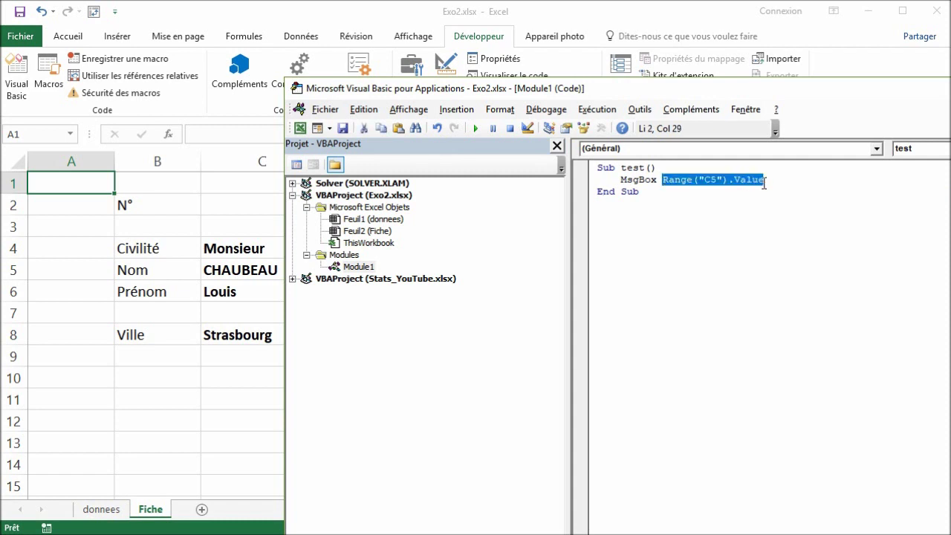
pyautogui.click(748, 191)
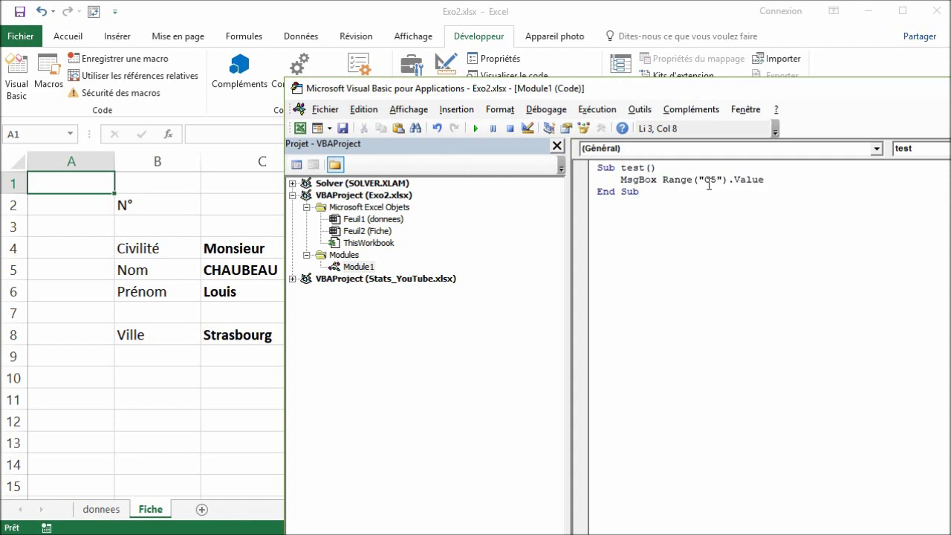
pyautogui.click(469, 127)
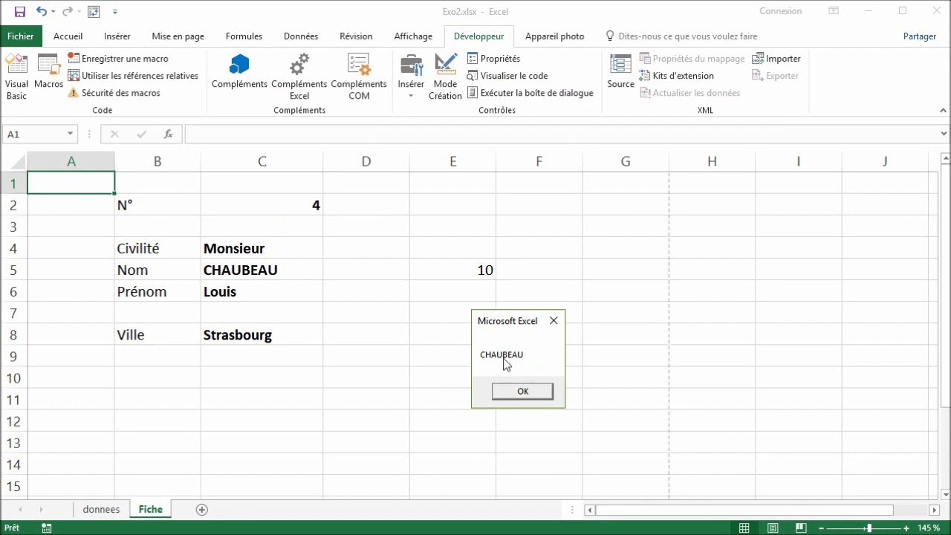
pyautogui.click(521, 392)
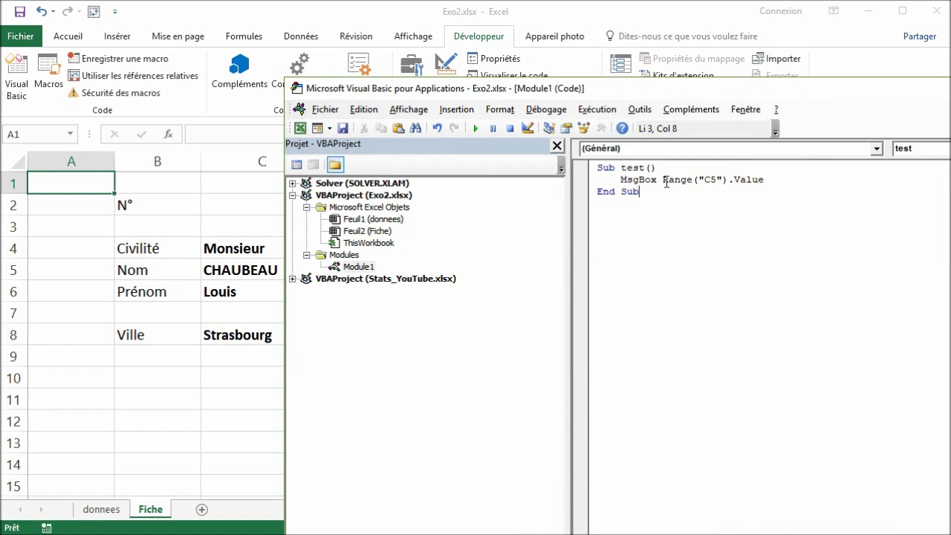
# Delete the MsgBox keyword and clear line 2 of the test macro.
pyautogui.moveTo(662, 180); pyautogui.dragTo(621, 178)
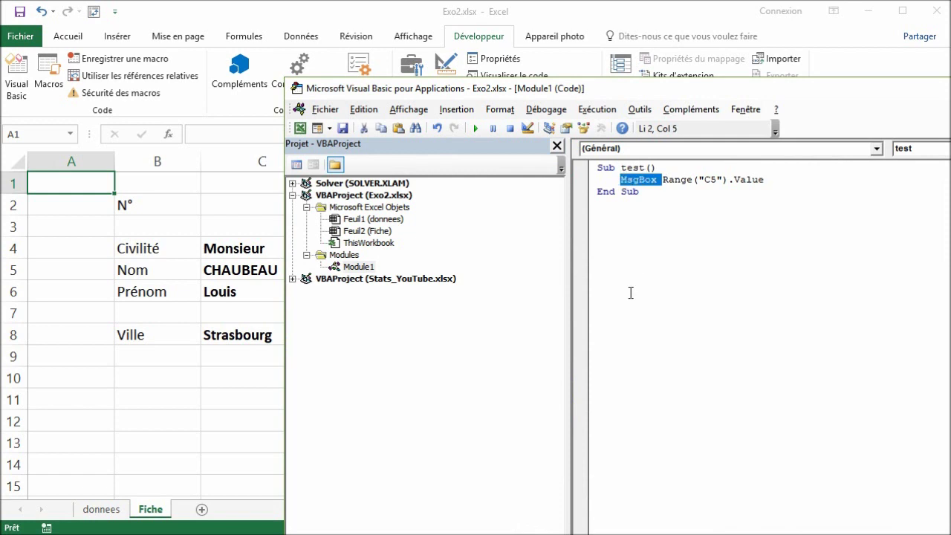
pyautogui.press('Delete')
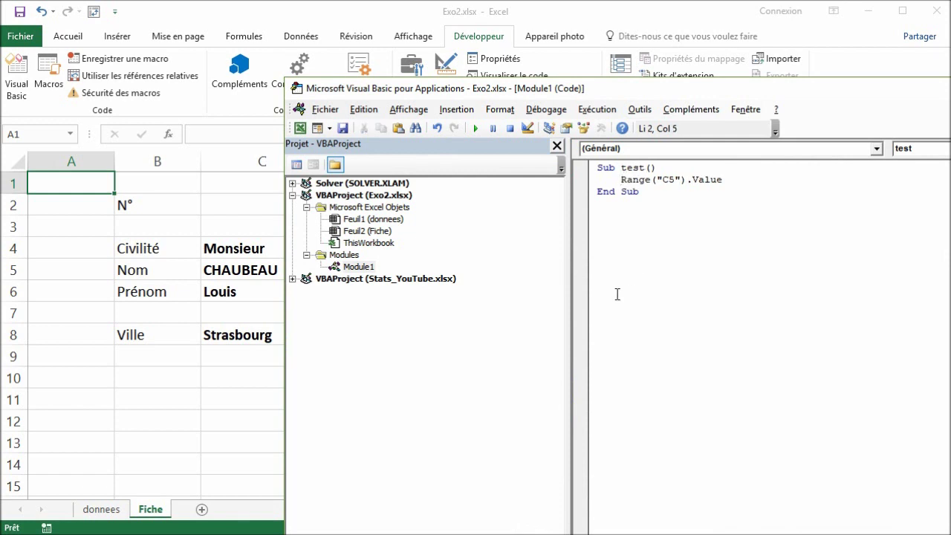
pyautogui.moveTo(739, 191); pyautogui.dragTo(738, 184)
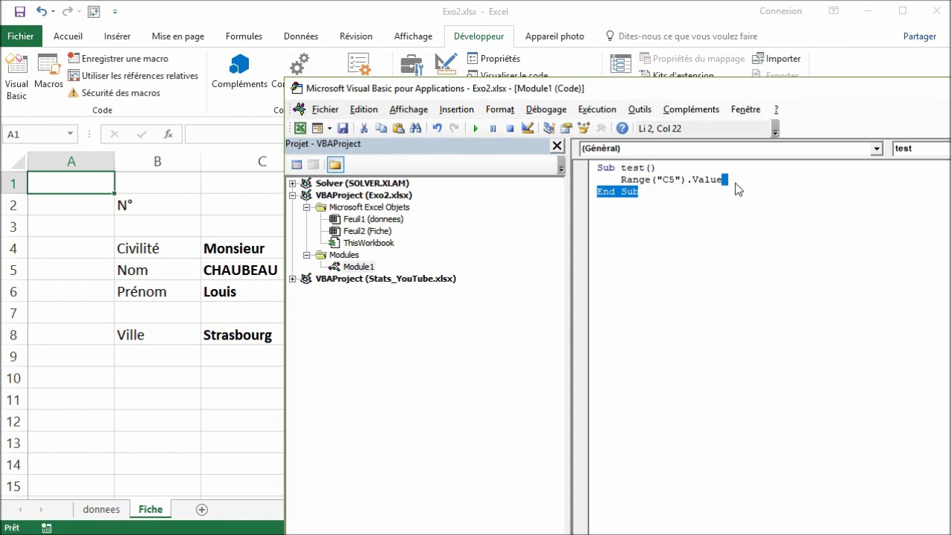
pyautogui.click(748, 179)
pyautogui.write('=...')
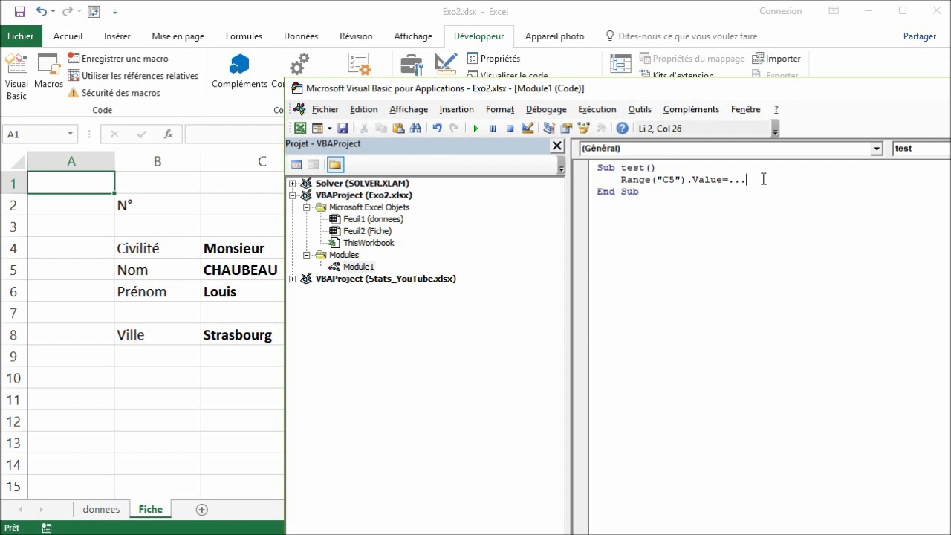
pyautogui.moveTo(764, 179); pyautogui.dragTo(590, 181)
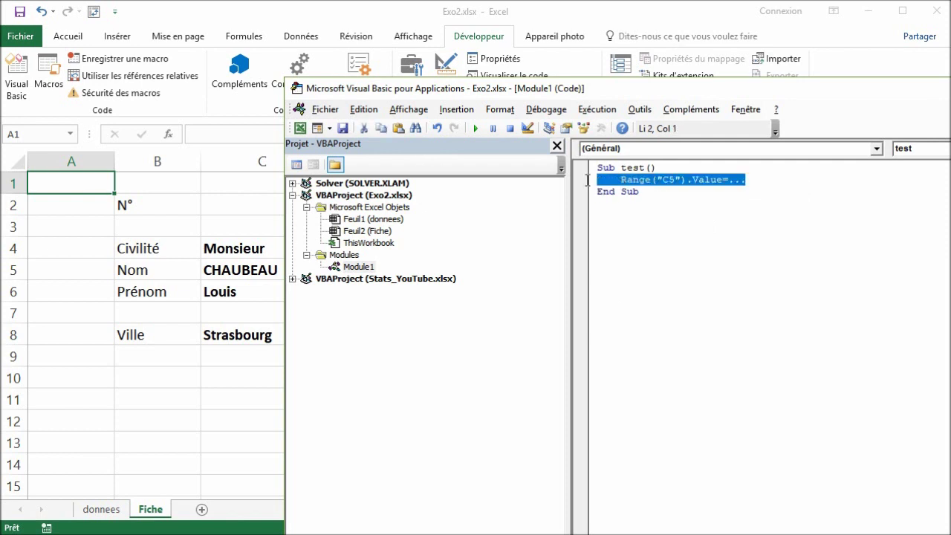
pyautogui.press('Delete')
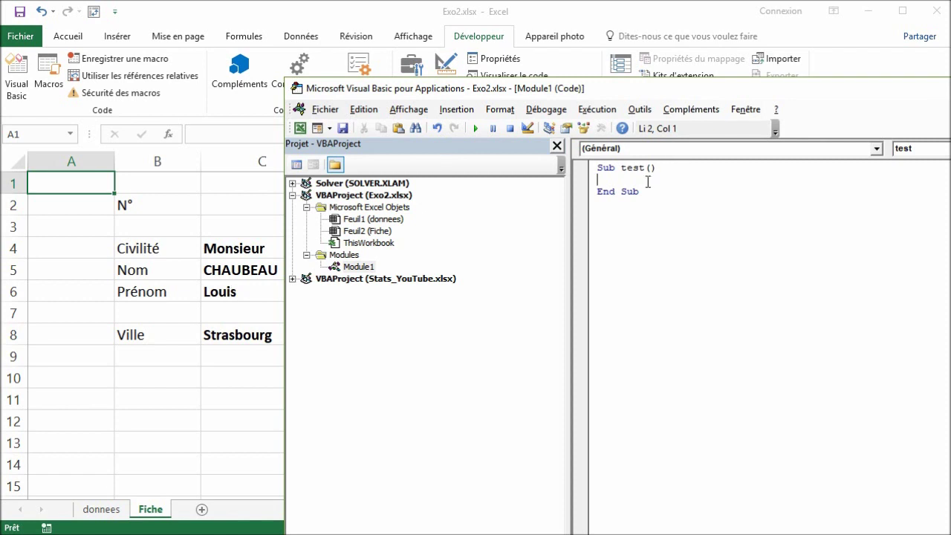
# Retype line 2 as Range("C5").Value & " " & Range("C6").Value, triggering the compile error.
pyautogui.write('range(')
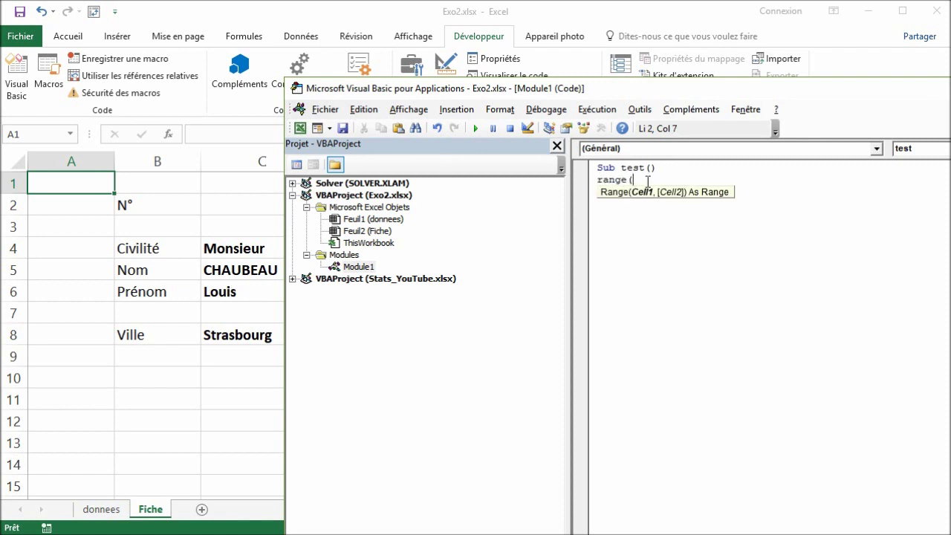
pyautogui.write('"C5"')
pyautogui.write(').va')
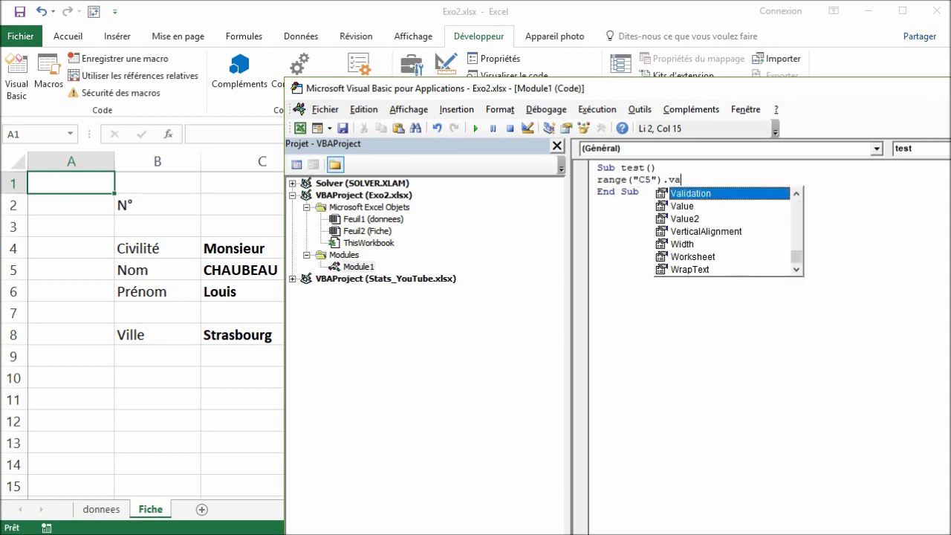
pyautogui.write('u')
pyautogui.press('Return')
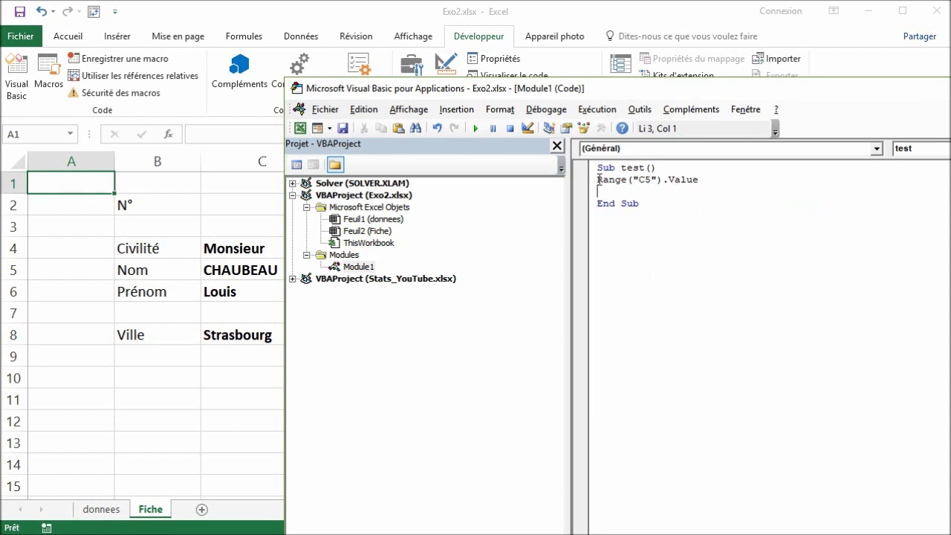
pyautogui.click(743, 179)
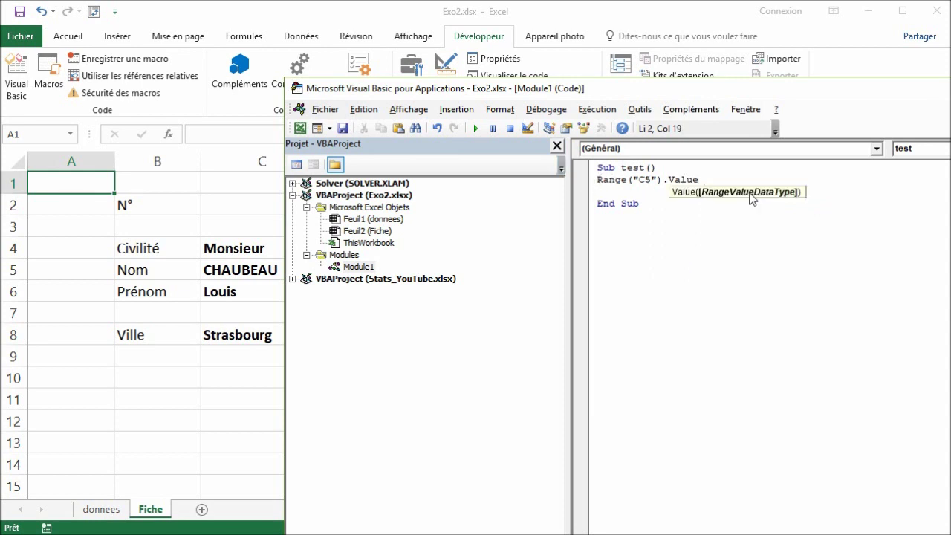
pyautogui.write('&')
pyautogui.write(' "')
pyautogui.write('& ')
pyautogui.write('Range("')
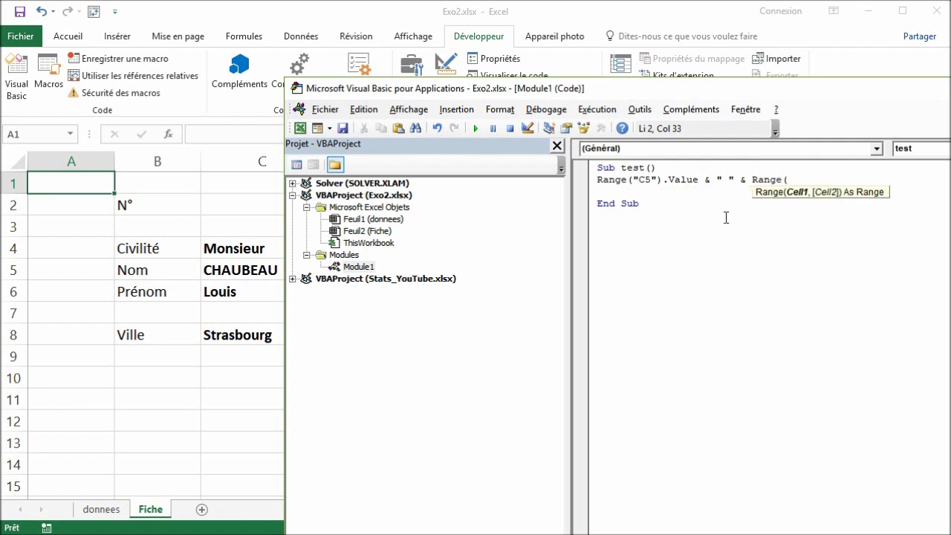
pyautogui.write('C6")')
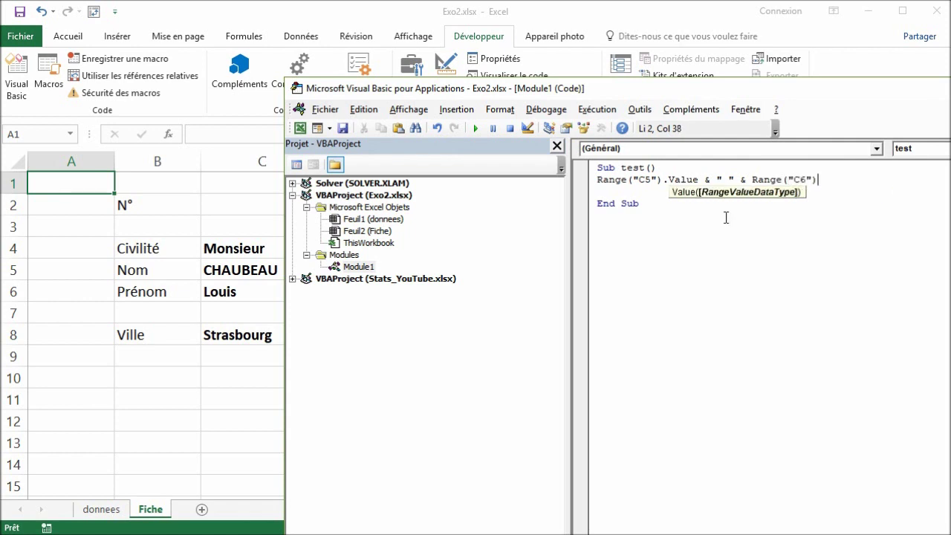
pyautogui.write('.val')
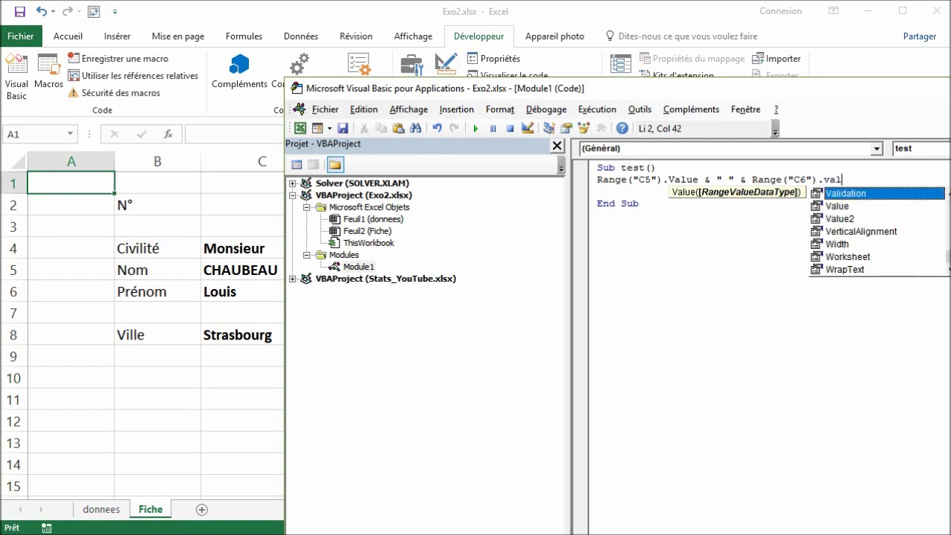
pyautogui.press('Down')
pyautogui.press('Return')
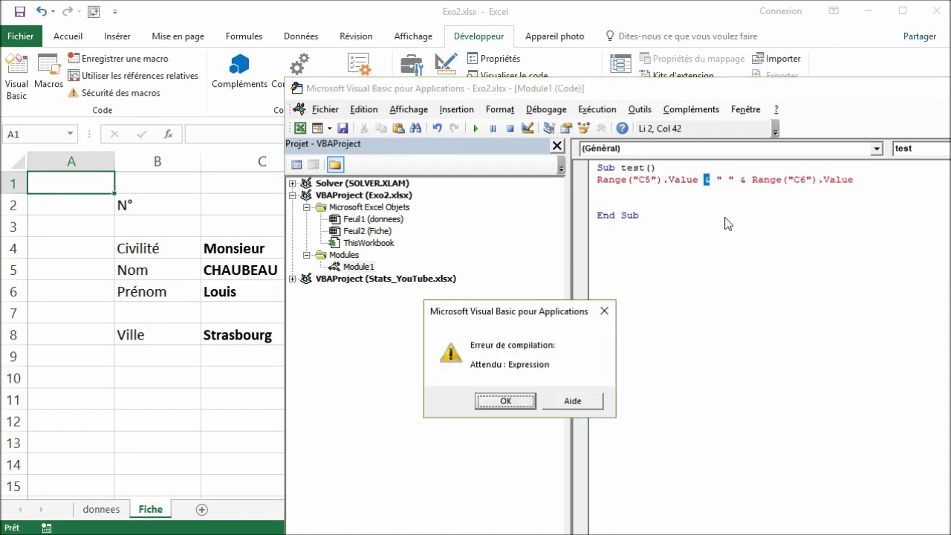
# Dismiss the compile error and prefix line 2 with MsgBox.
pyautogui.click(505, 401)
pyautogui.click(714, 187)
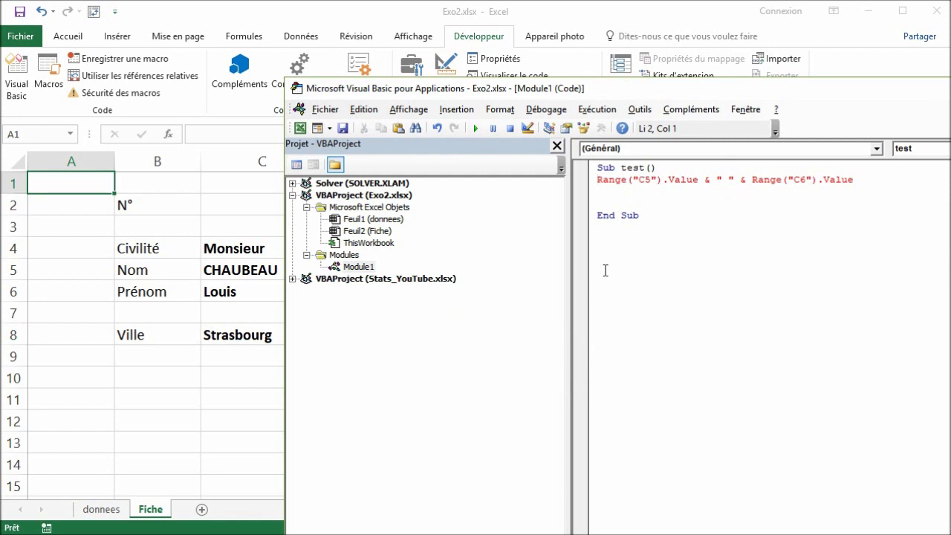
pyautogui.write('msgbox')
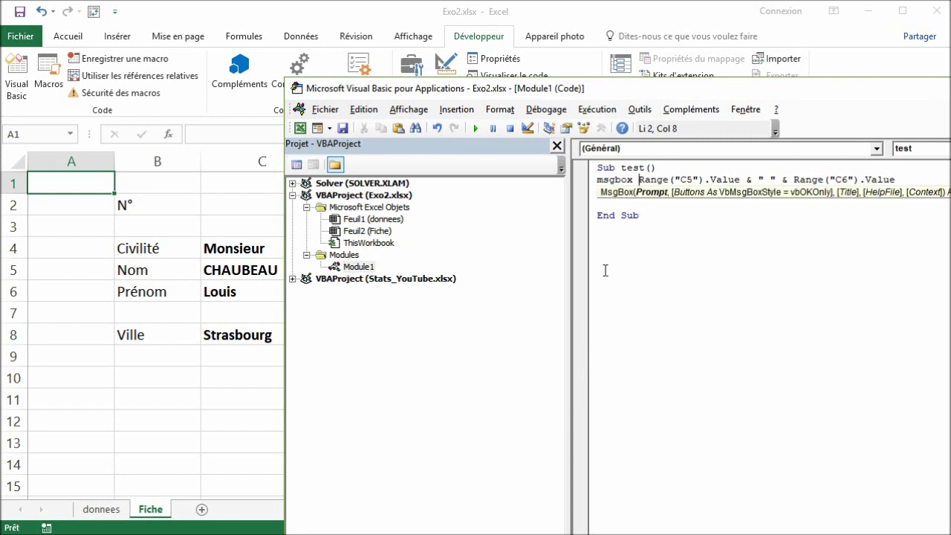
pyautogui.click(704, 229)
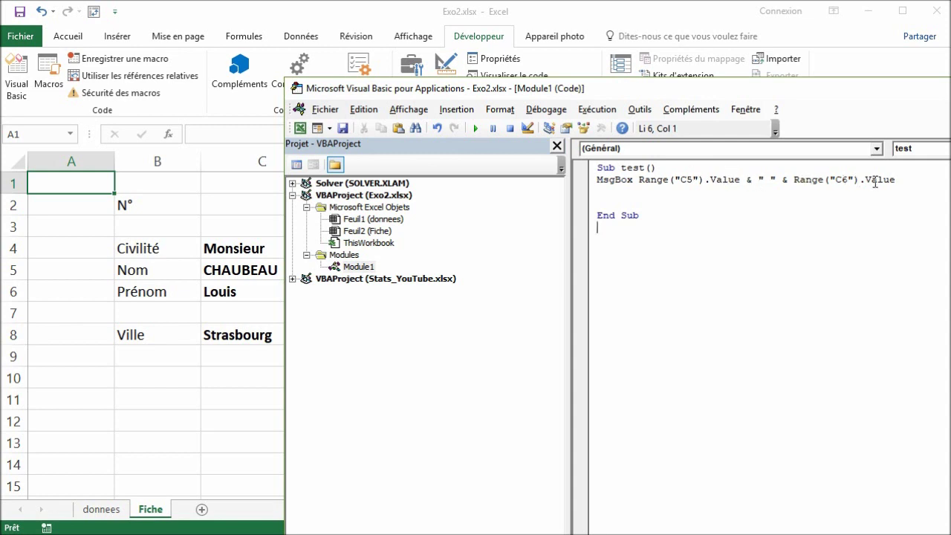
# Run test from the Macros list to show the surname and first name, then return to the code.
pyautogui.click(48, 73)
pyautogui.click(689, 242)
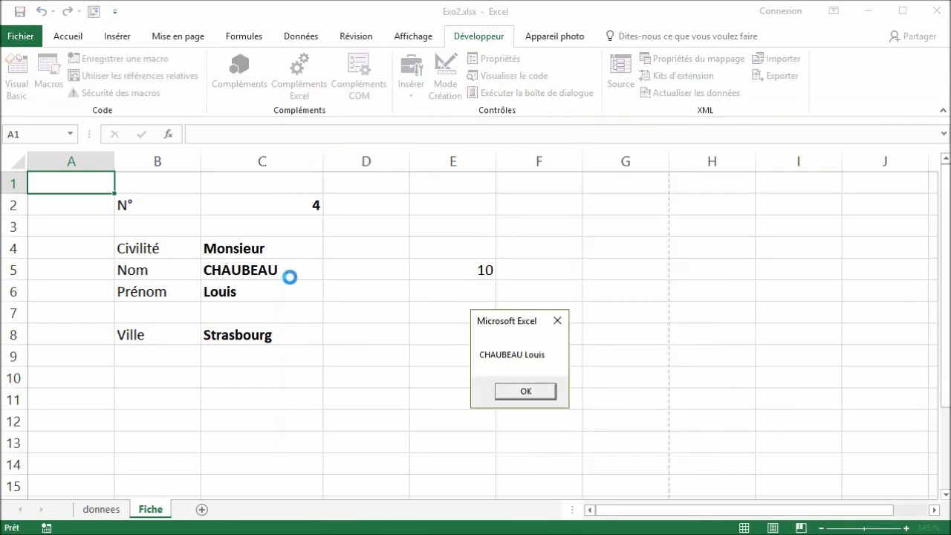
pyautogui.click(533, 393)
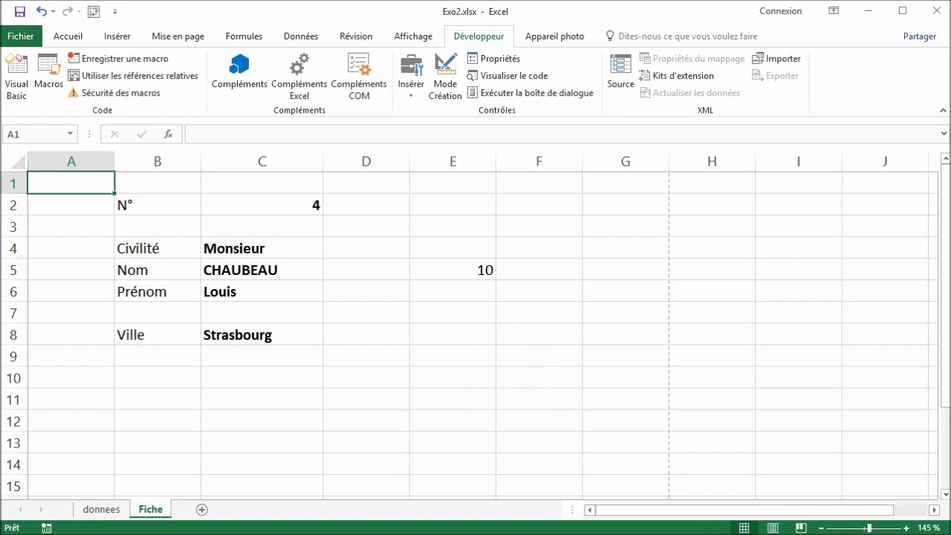
pyautogui.hotkey('alt', 'F11')
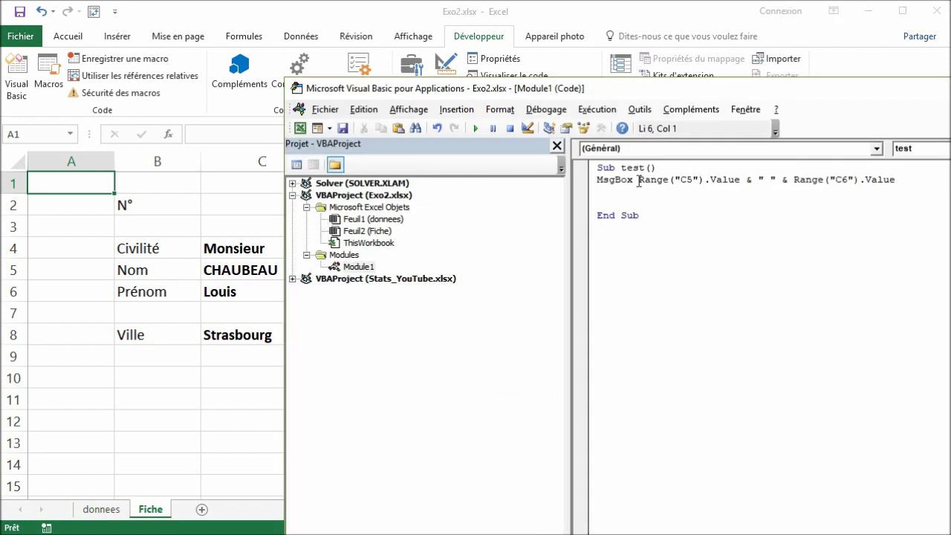
# Replace MsgBox with Range("A1").Value = so the name is written into A1.
pyautogui.moveTo(637, 179); pyautogui.dragTo(598, 178)
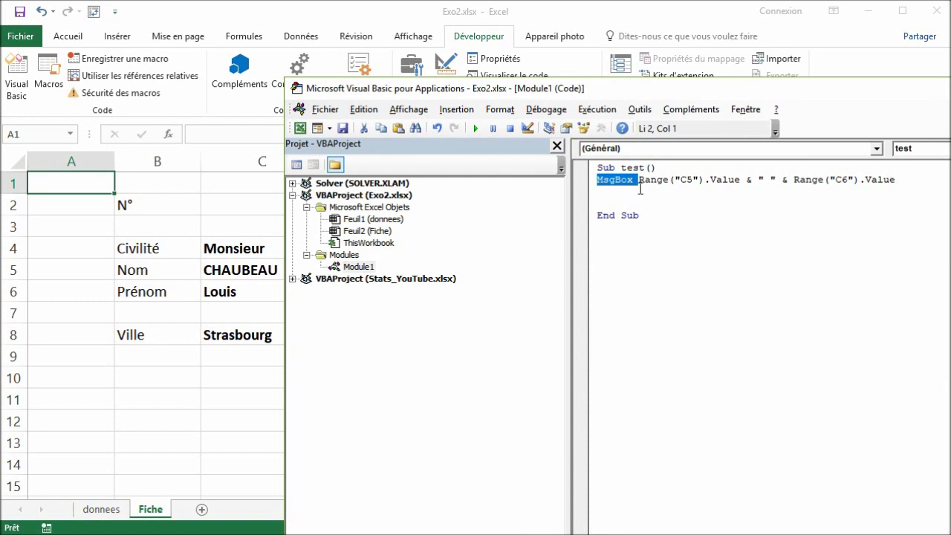
pyautogui.press('Delete')
pyautogui.write('r')
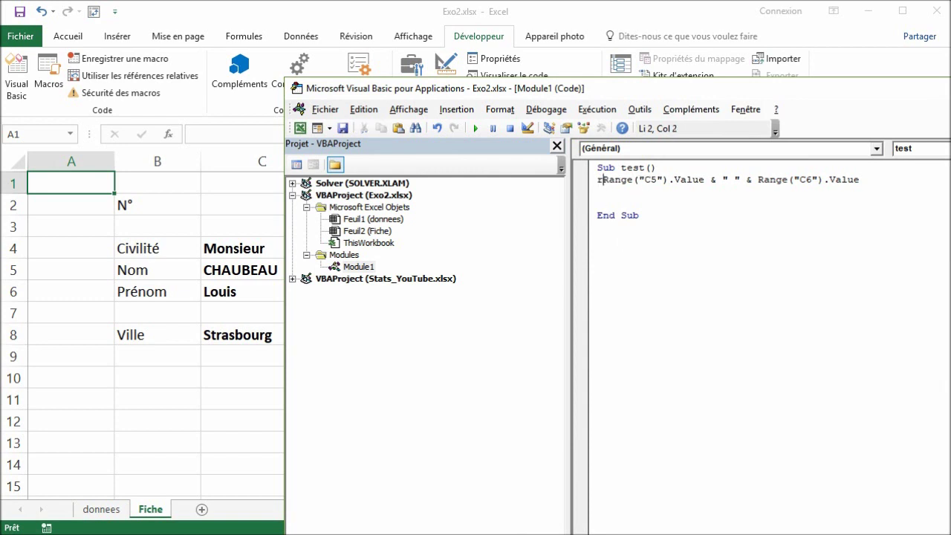
pyautogui.write('ange("A')
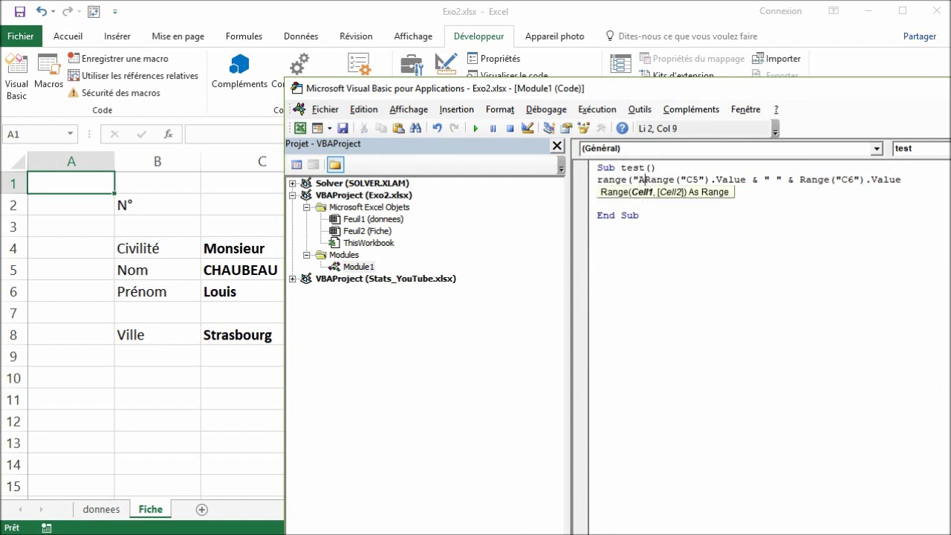
pyautogui.write('1").')
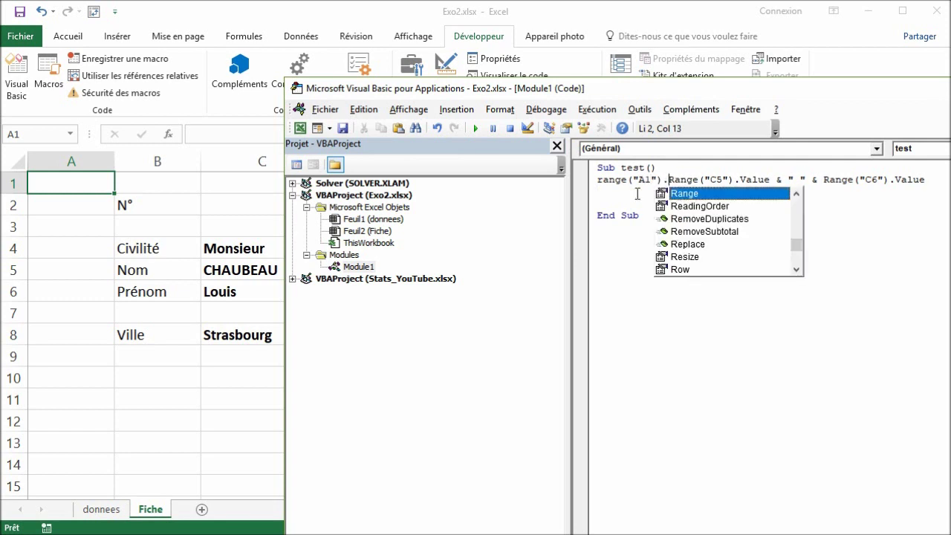
pyautogui.write('value=')
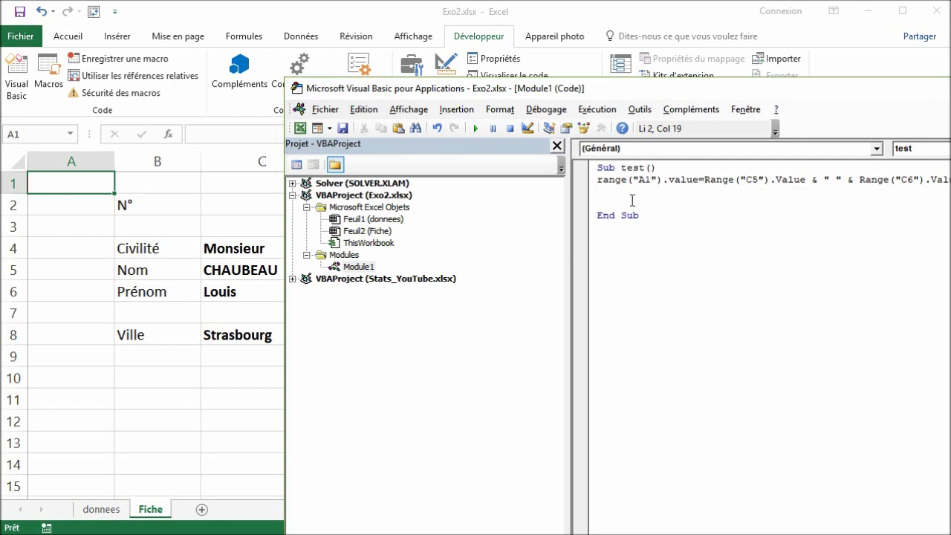
pyautogui.click(631, 201)
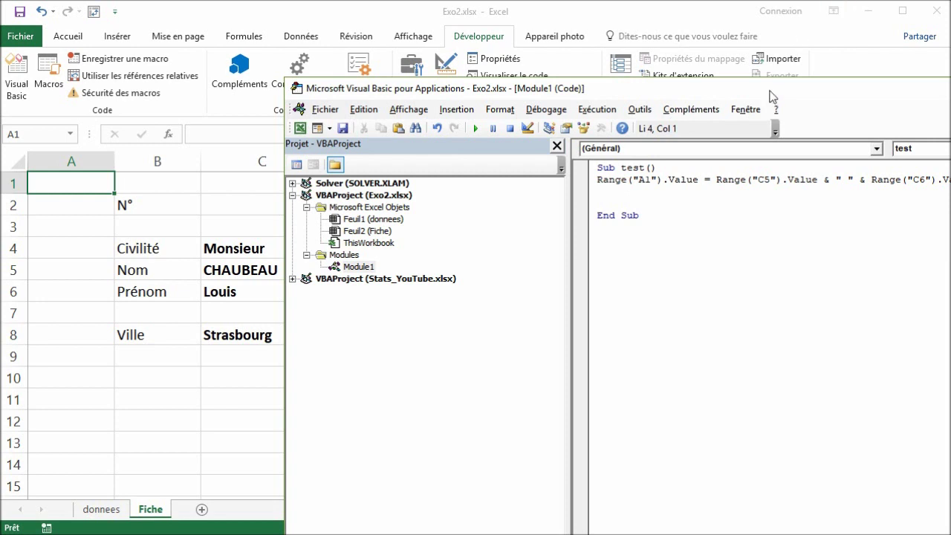
# Run the test macro to fill A1, then return to the sheet and select C2 for N° 8.
pyautogui.moveTo(770, 92); pyautogui.dragTo(682, 123)
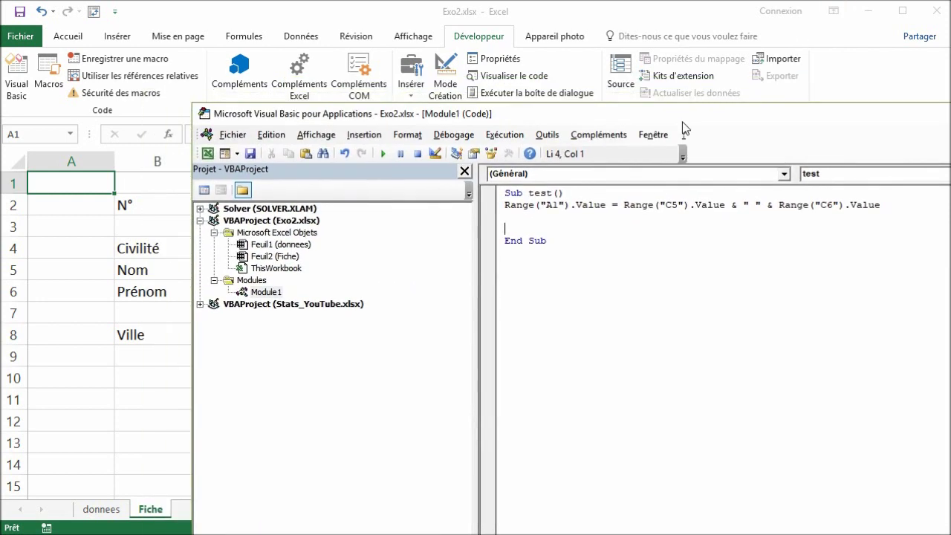
pyautogui.click(382, 155)
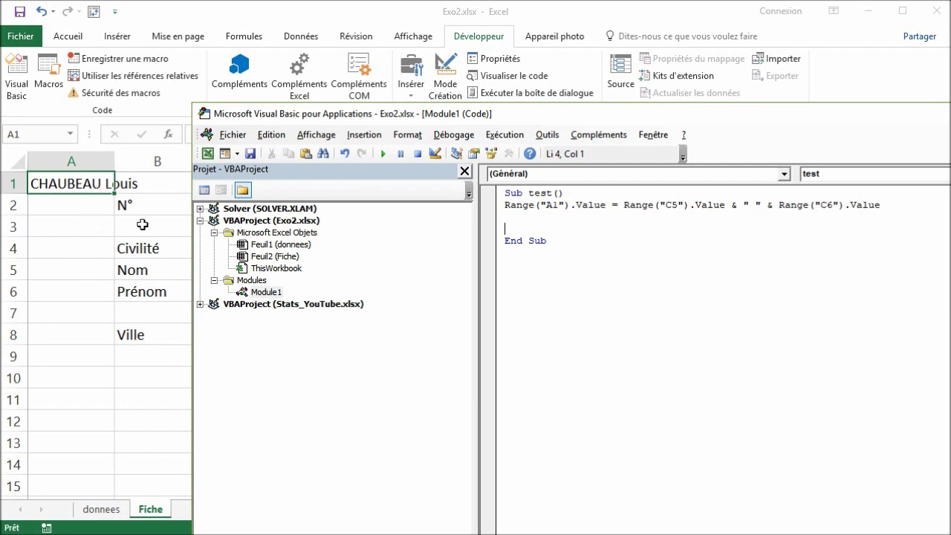
pyautogui.moveTo(316, 117); pyautogui.dragTo(479, 105)
pyautogui.hotkey('alt', 'F11')
pyautogui.click(295, 203)
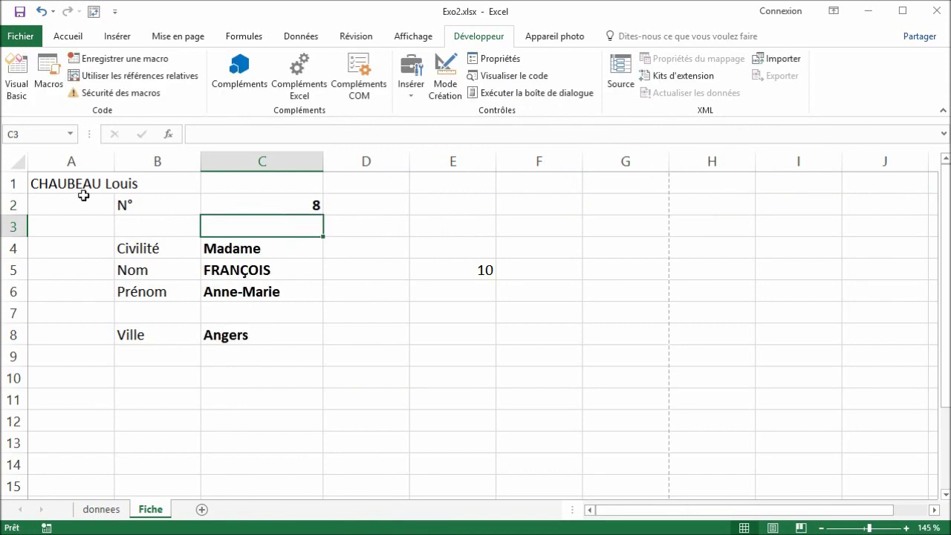
# Rerun the test macro for fiche N° 8 and glance at its code.
pyautogui.click(49, 74)
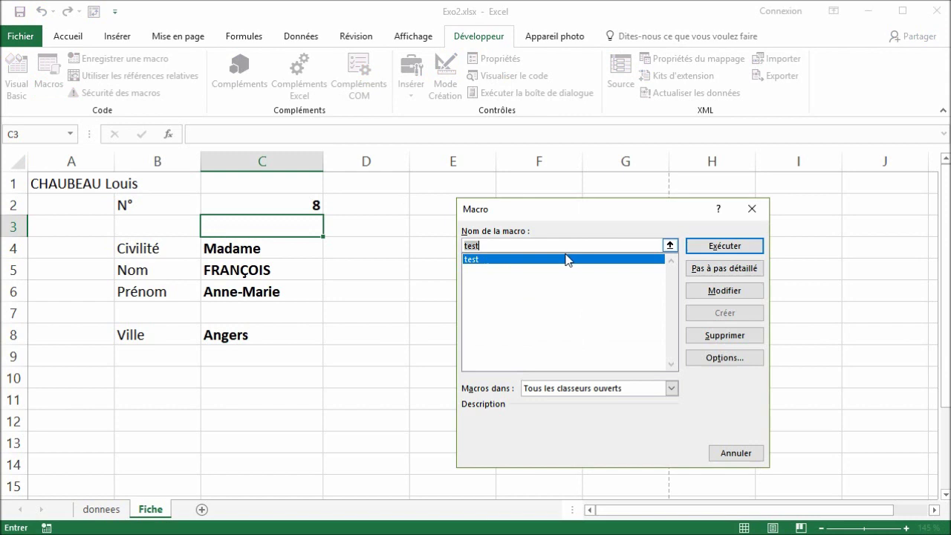
pyautogui.click(724, 245)
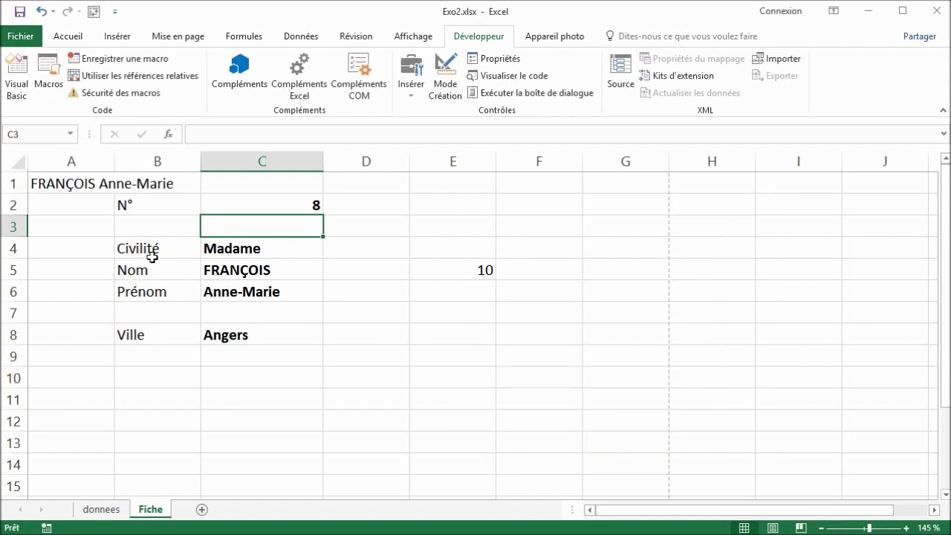
pyautogui.hotkey('alt', 'F11')
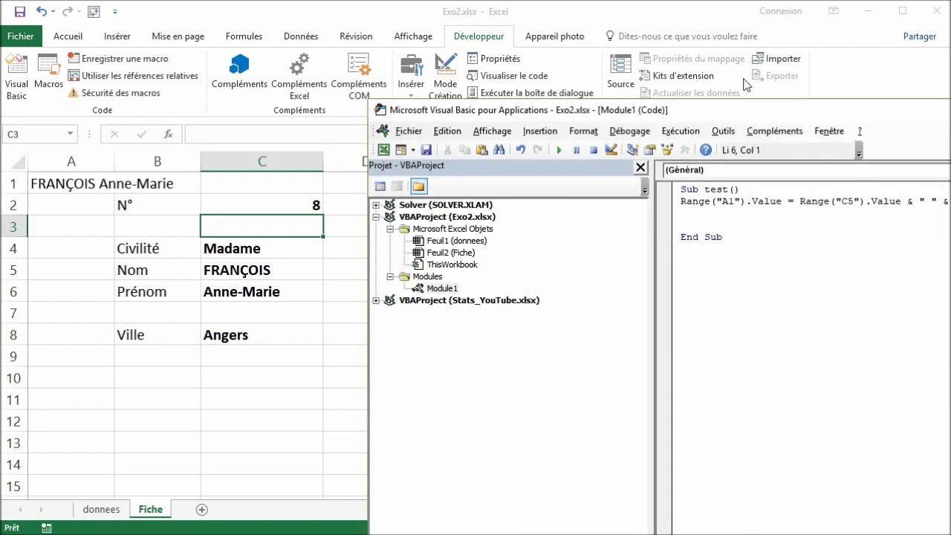
pyautogui.moveTo(741, 105); pyautogui.dragTo(520, 99)
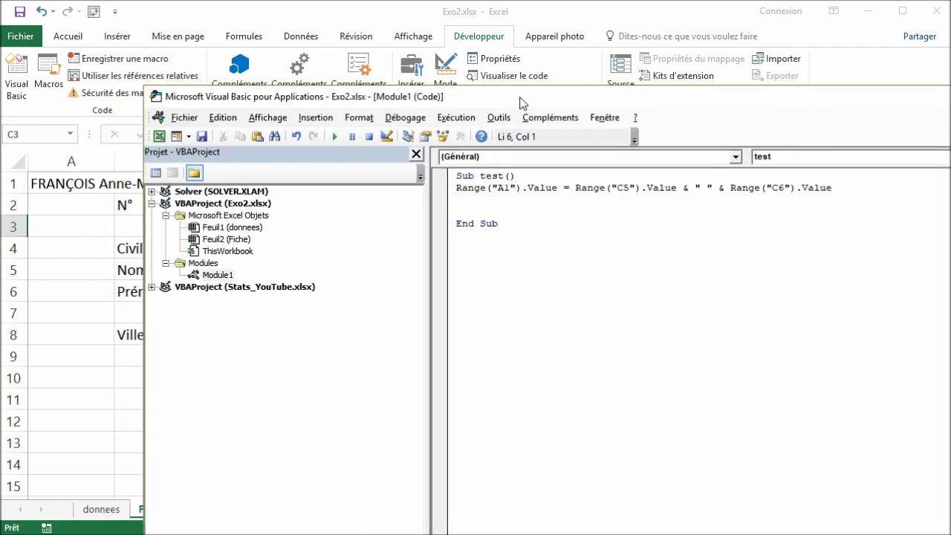
pyautogui.click(104, 267)
# Clear the name in A1 and the value 10 in E5.
pyautogui.click(67, 183)
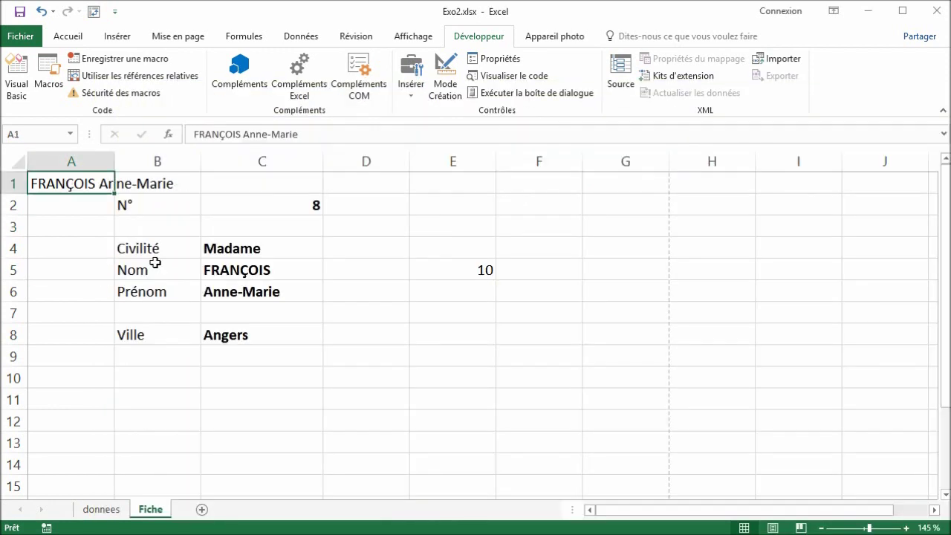
pyautogui.press('Delete')
pyautogui.click(447, 270)
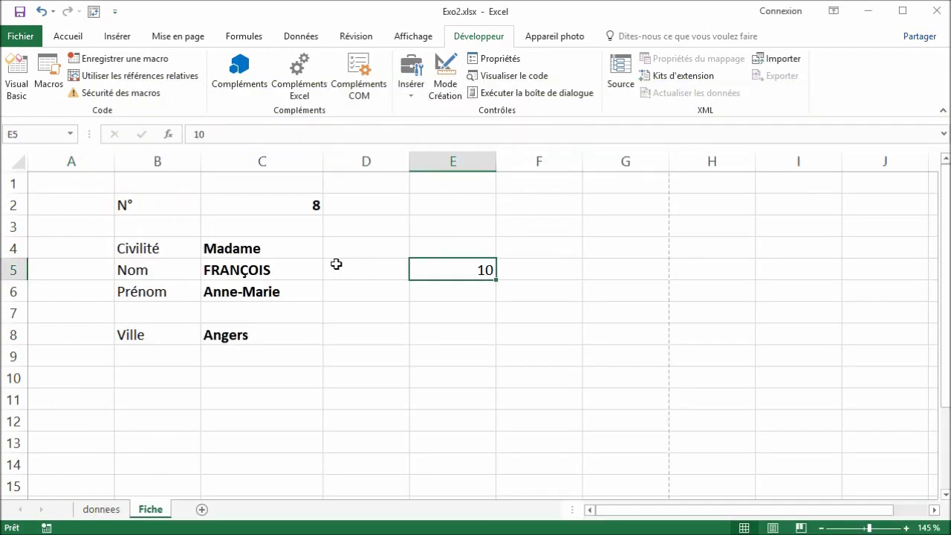
pyautogui.press('Delete')
pyautogui.click(220, 291)
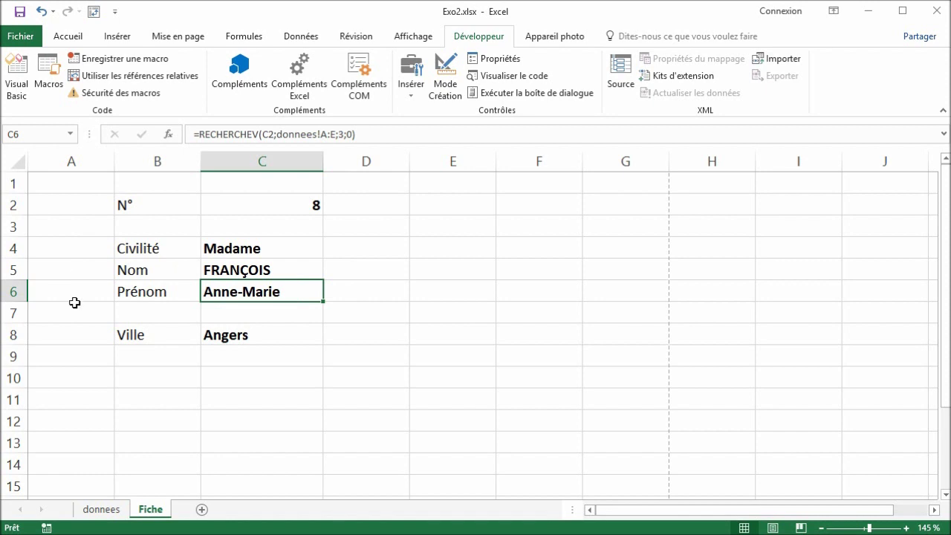
# Publish the Fiche sheet as a PDF file named NomPrenom.
pyautogui.click(14, 39)
pyautogui.click(45, 298)
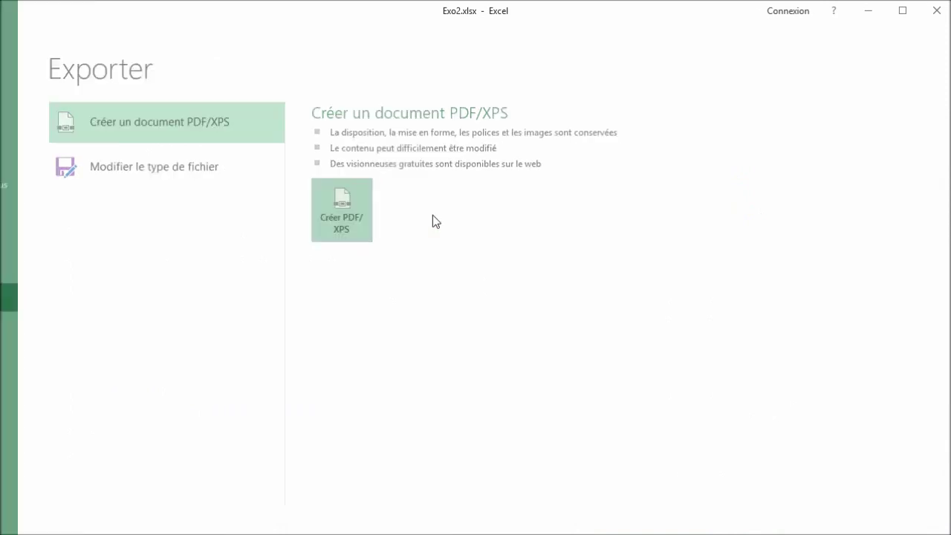
pyautogui.click(432, 214)
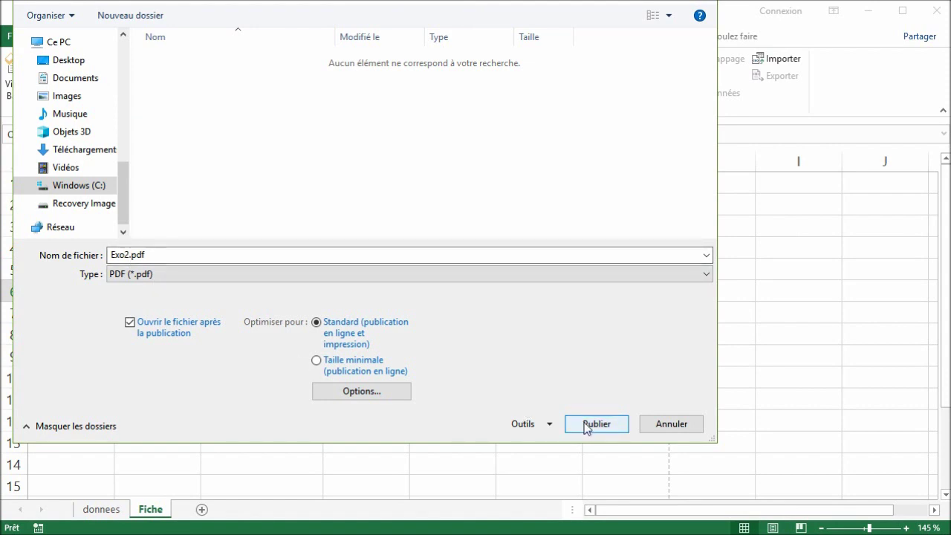
pyautogui.doubleClick(130, 255)
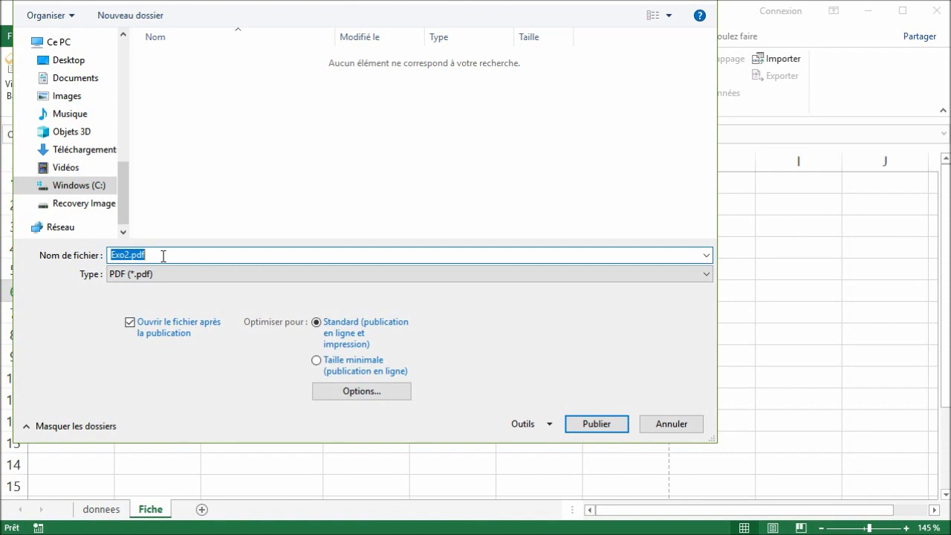
pyautogui.write('NomPrenom')
pyautogui.click(598, 424)
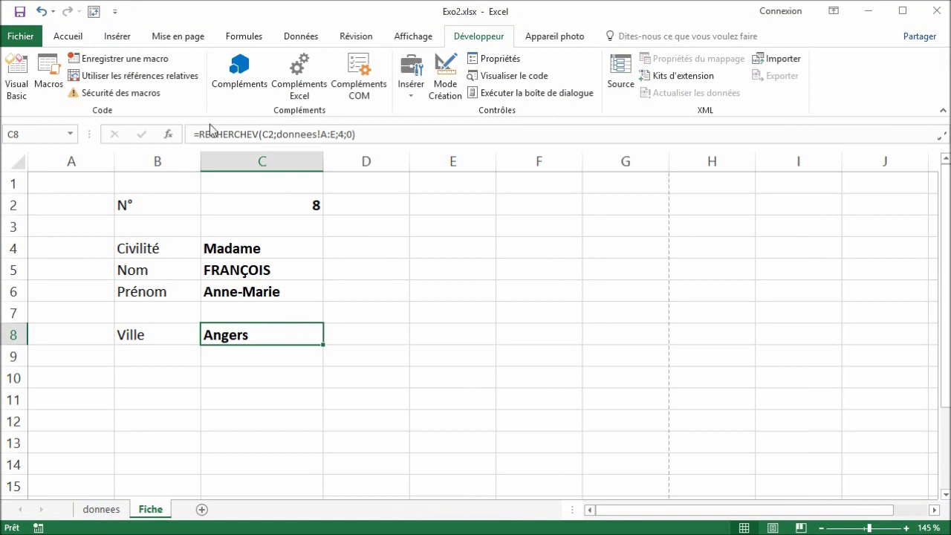
# Record a new macro called PDF, stored in this workbook.
pyautogui.click(134, 64)
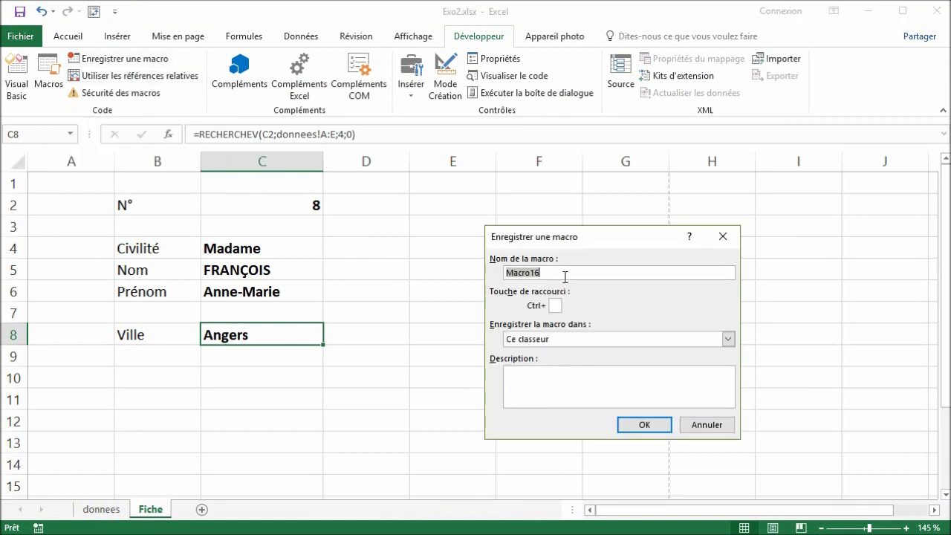
pyautogui.write('PDF')
pyautogui.click(650, 426)
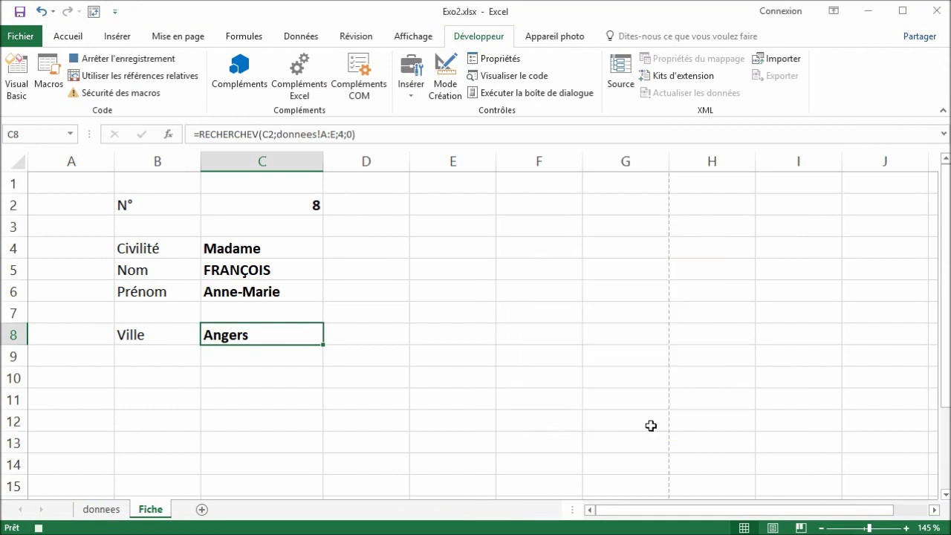
# Re-export the Fiche sheet over NomPrenom.pdf, confirm the replacement, and close the opened PDF.
pyautogui.click(22, 37)
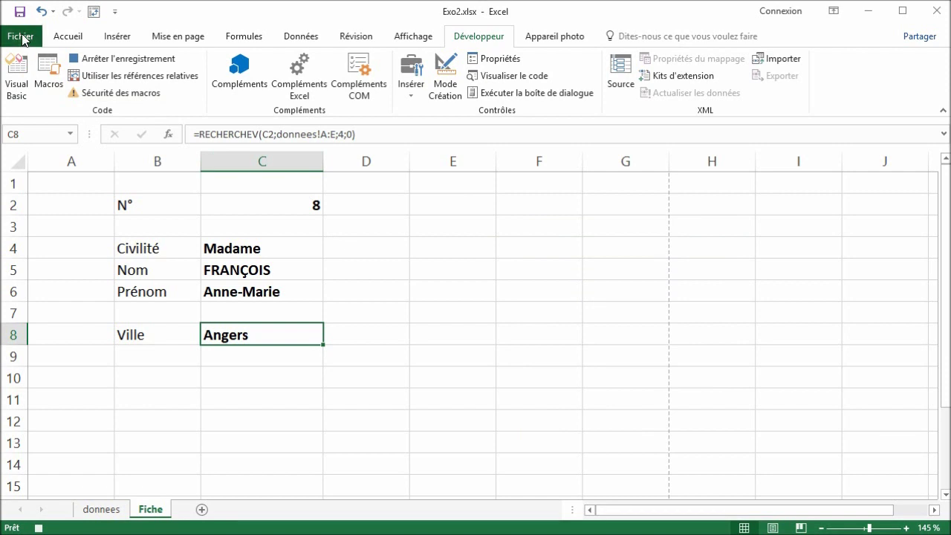
pyautogui.click(57, 300)
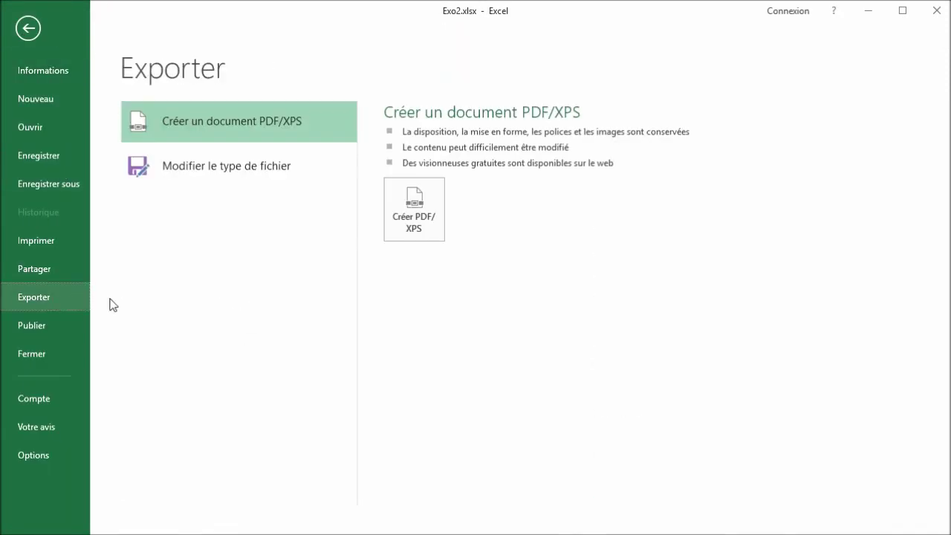
pyautogui.click(406, 227)
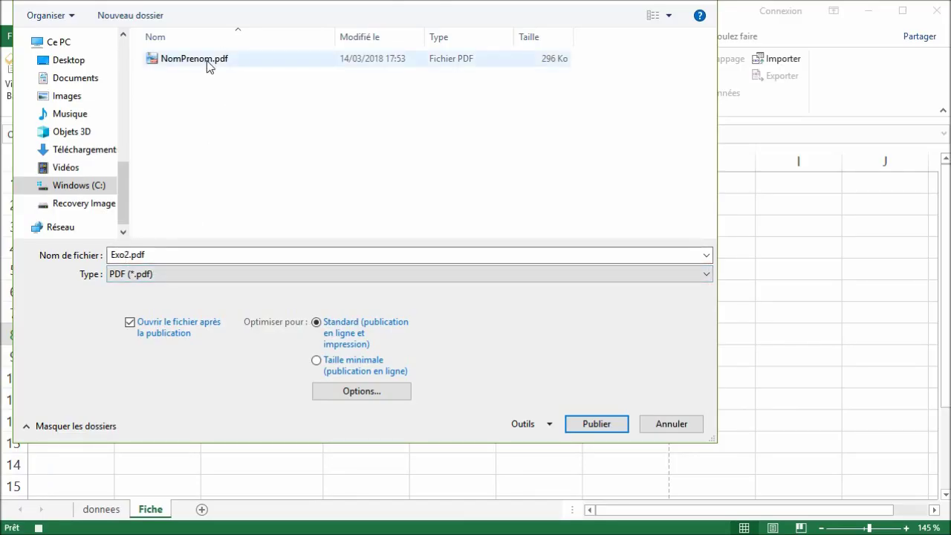
pyautogui.click(160, 60)
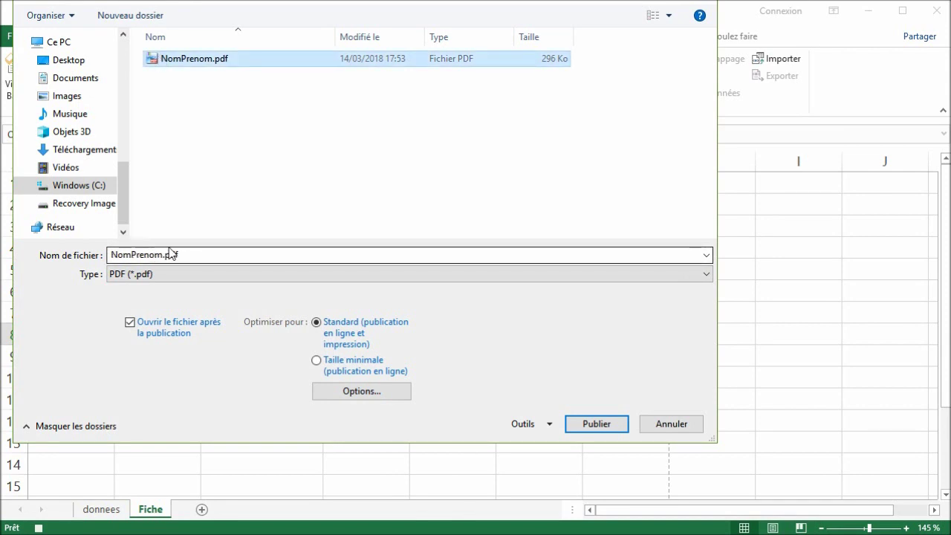
pyautogui.click(597, 426)
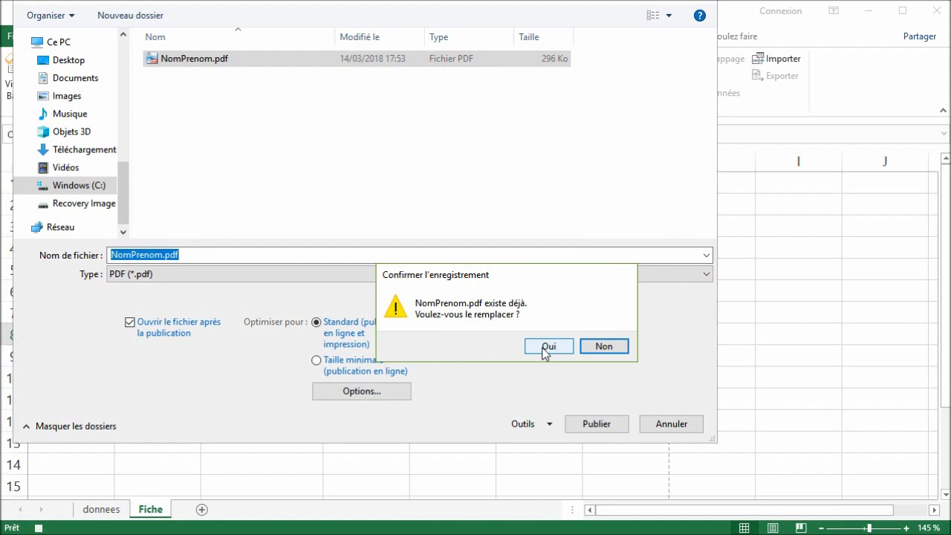
pyautogui.click(542, 348)
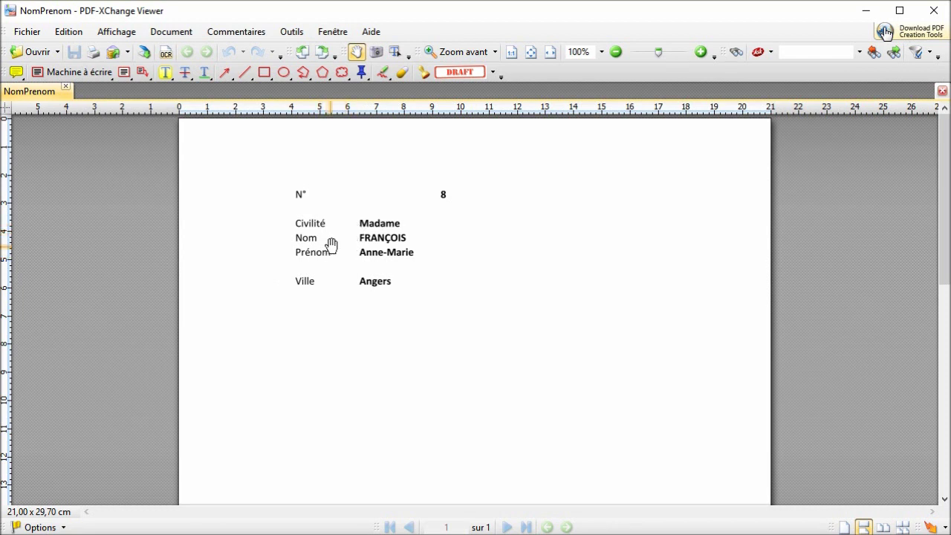
pyautogui.click(935, 11)
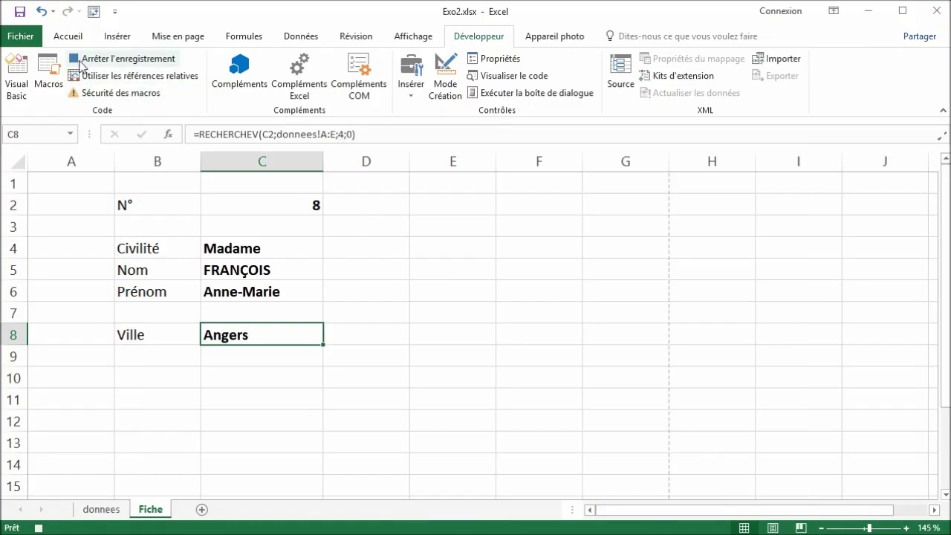
# Stop recording and open the PDF macro's code, reviewing its xlTypePDF export statement.
pyautogui.click(80, 62)
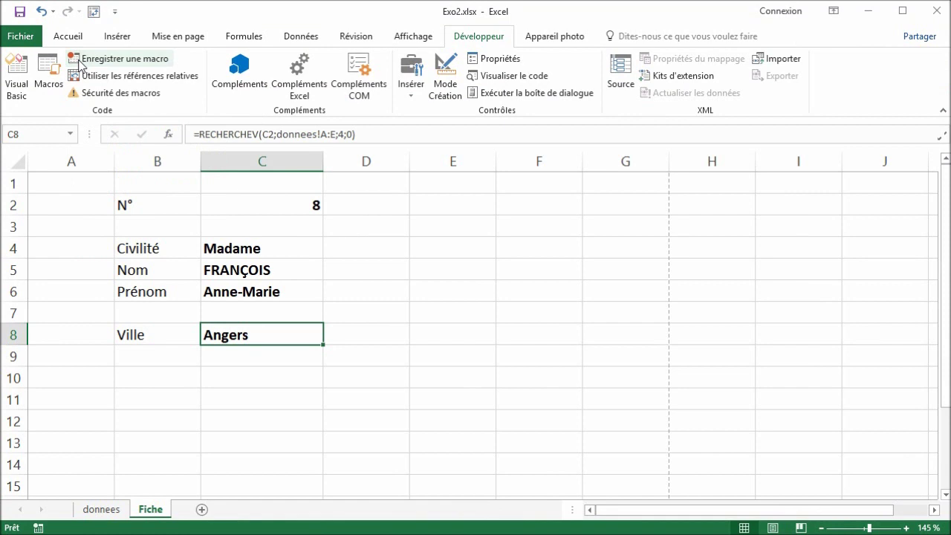
pyautogui.click(48, 73)
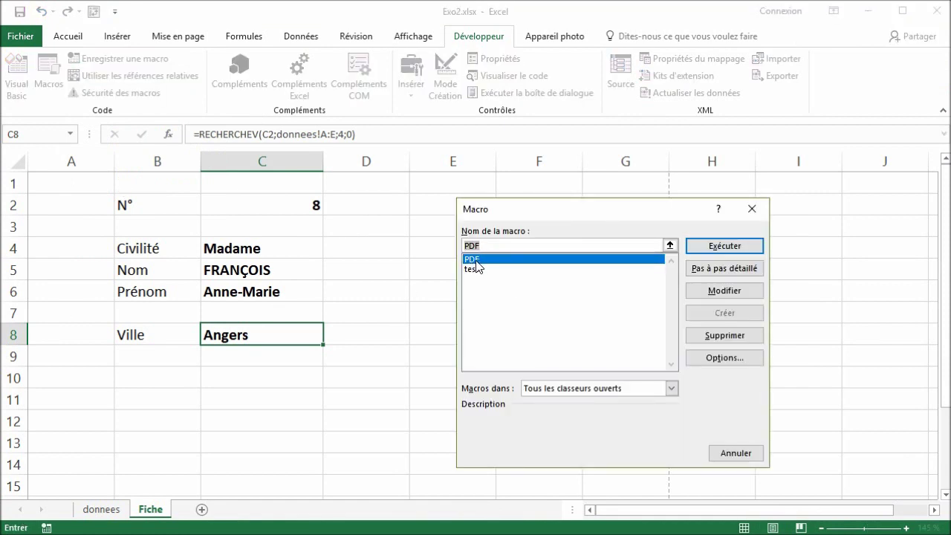
pyautogui.click(719, 291)
pyautogui.moveTo(315, 199); pyautogui.dragTo(371, 316)
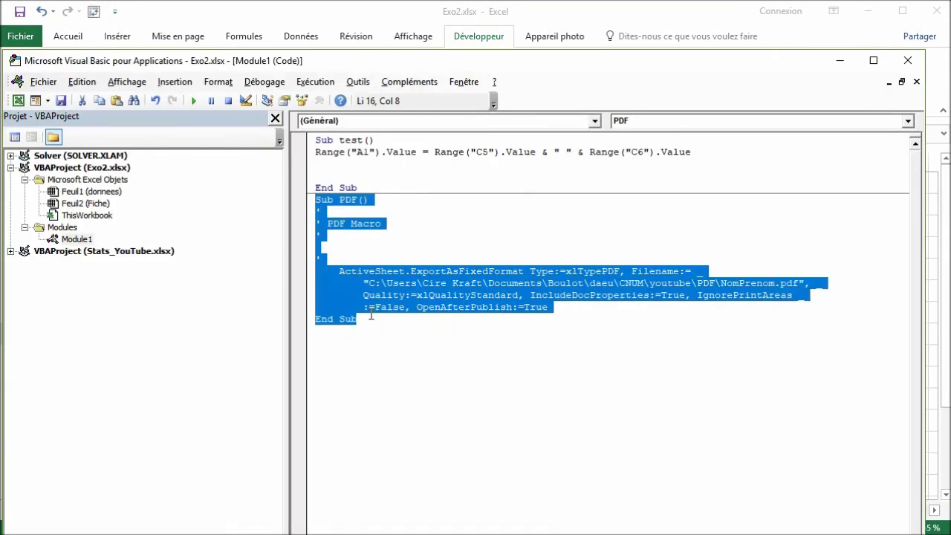
pyautogui.click(370, 249)
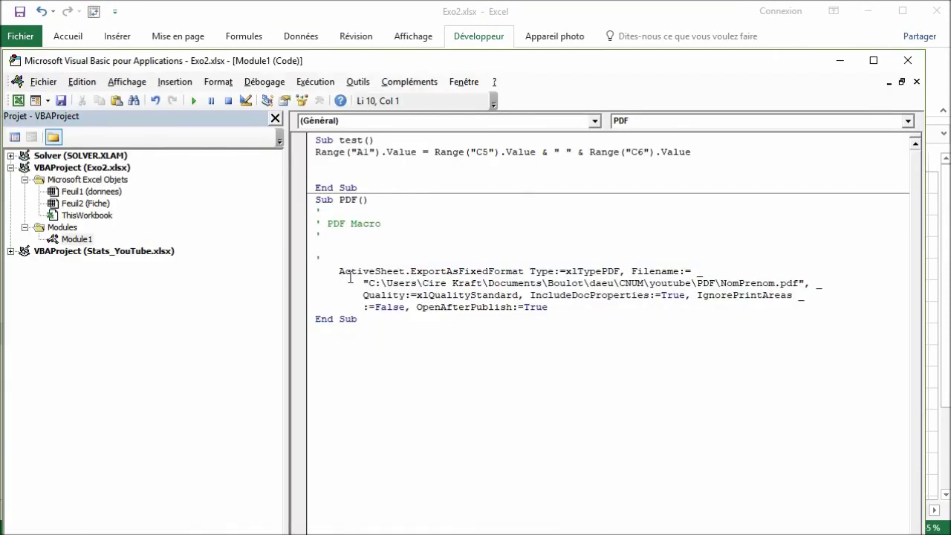
pyautogui.doubleClick(590, 271)
pyautogui.click(635, 272)
# Delete NomPrenom from the export path so it reads PDF\.pdf, and copy the C5/C6 expression from Sub test.
pyautogui.moveTo(720, 282); pyautogui.dragTo(773, 283)
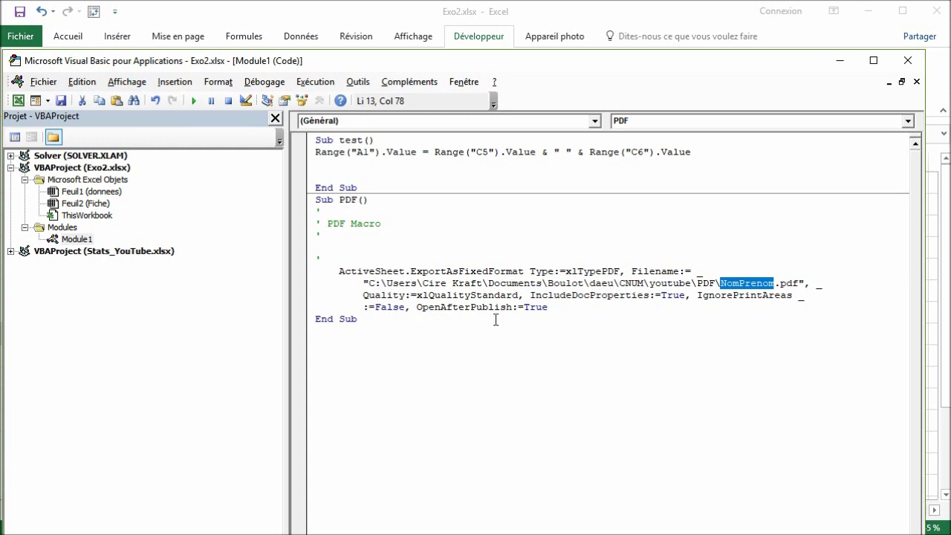
pyautogui.moveTo(554, 307); pyautogui.dragTo(415, 306)
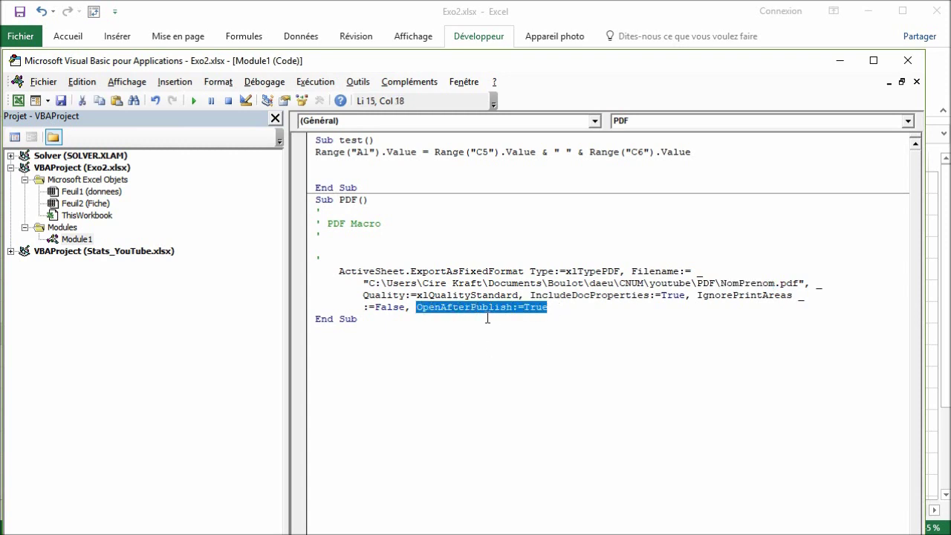
pyautogui.click(530, 308)
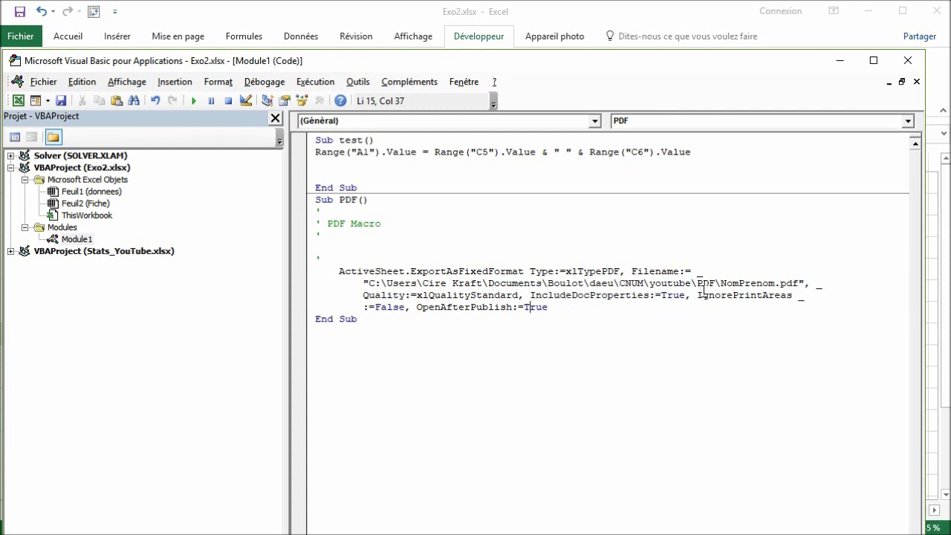
pyautogui.moveTo(721, 283); pyautogui.dragTo(773, 284)
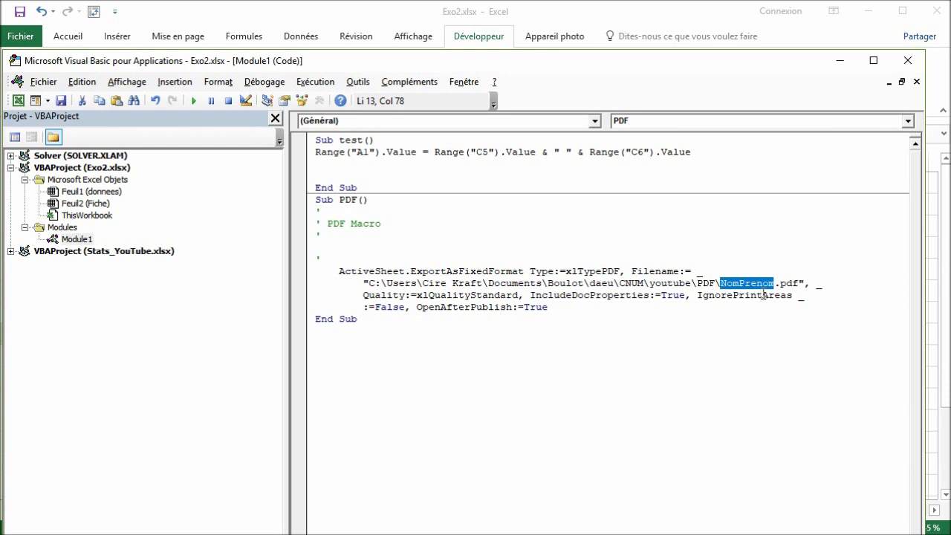
pyautogui.press('Delete')
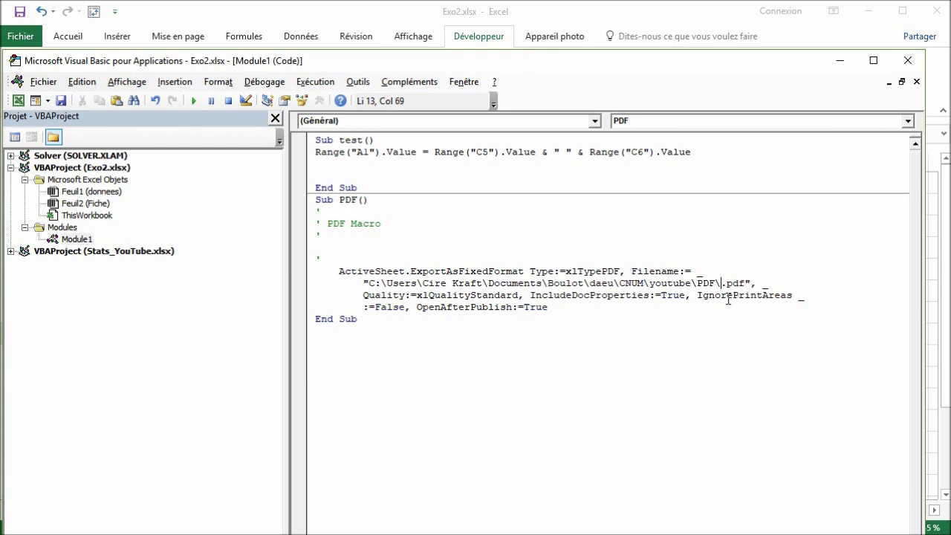
pyautogui.moveTo(434, 151); pyautogui.dragTo(691, 149)
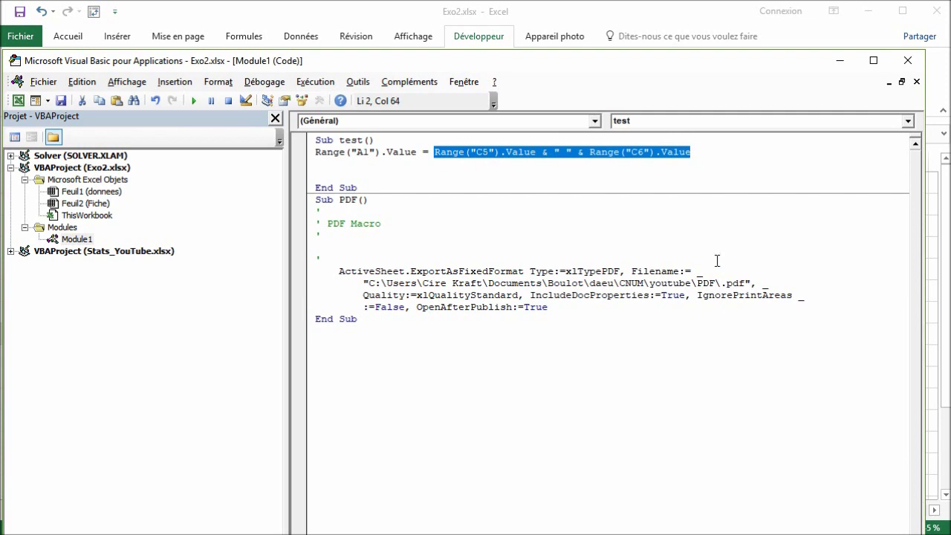
# Build the export filename from PDF\ plus Range("C5") and Range("C6") values joined by a space, then .pdf.
pyautogui.click(721, 282)
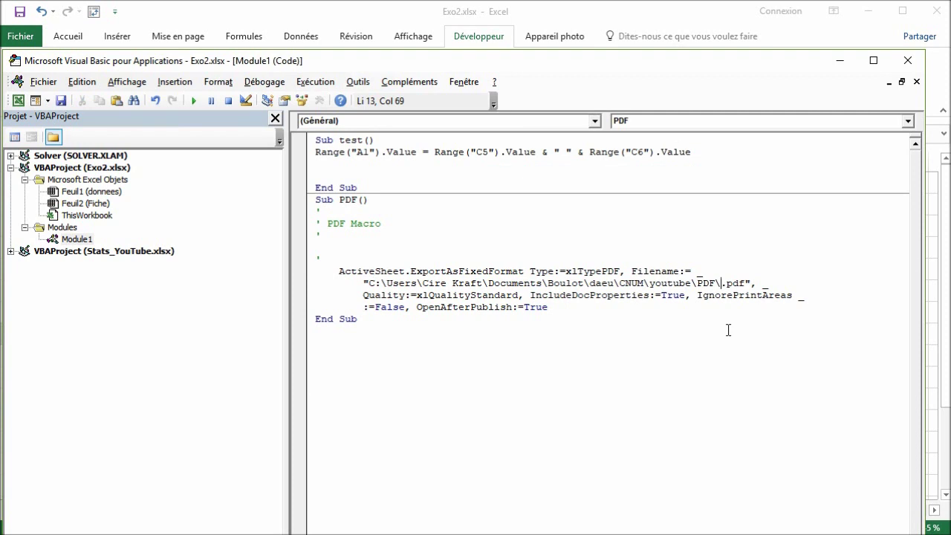
pyautogui.write('"')
pyautogui.write(' &')
pyautogui.moveTo(363, 283); pyautogui.dragTo(731, 283)
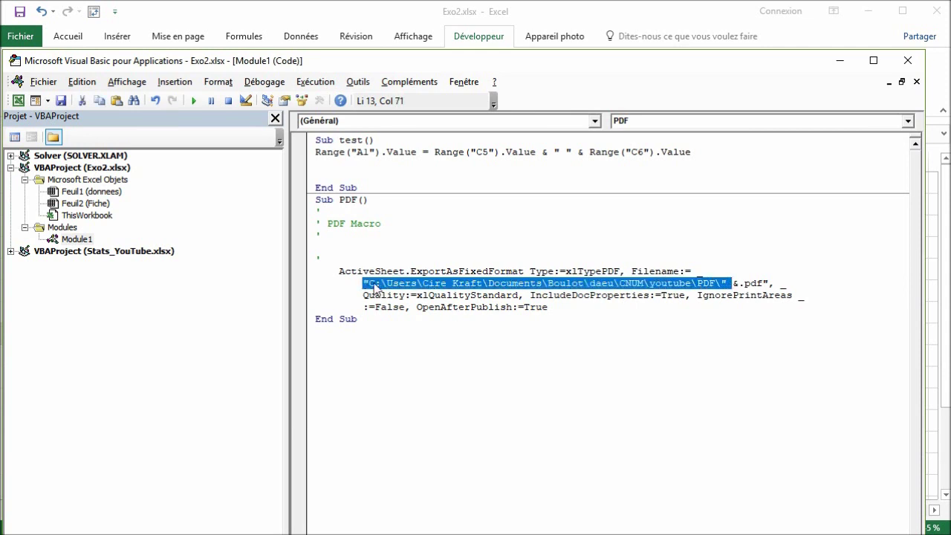
pyautogui.click(734, 281)
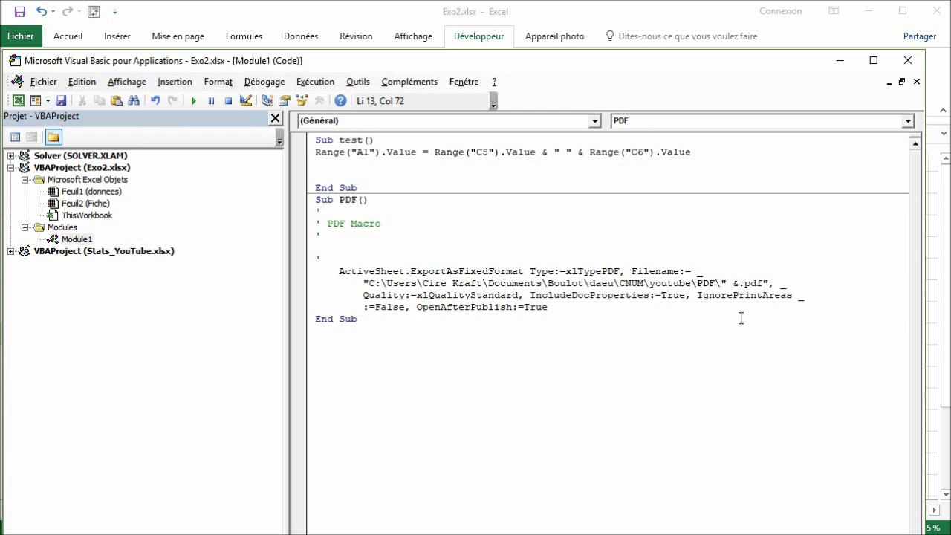
pyautogui.write('Range("C5").Value & " " & Range("C6").Value')
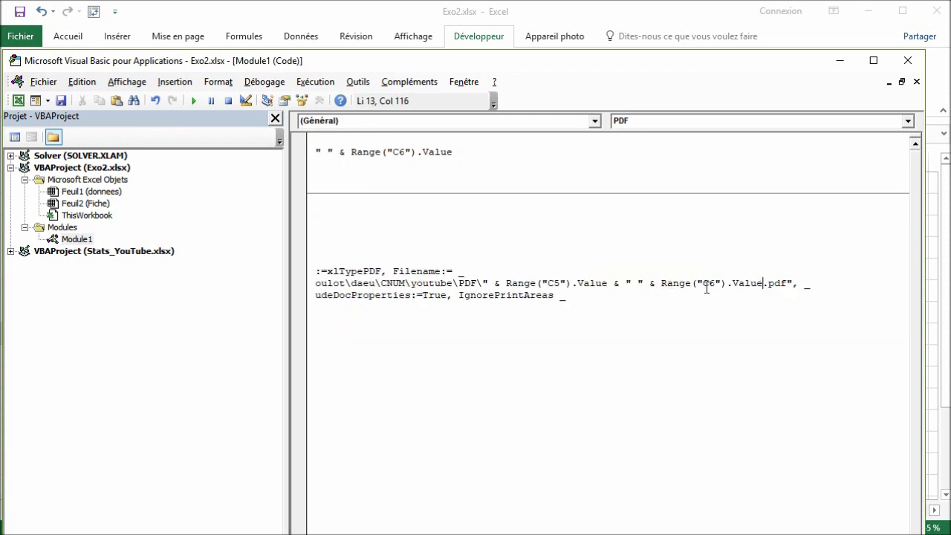
pyautogui.write('&')
pyautogui.write(' "')
pyautogui.click(609, 305)
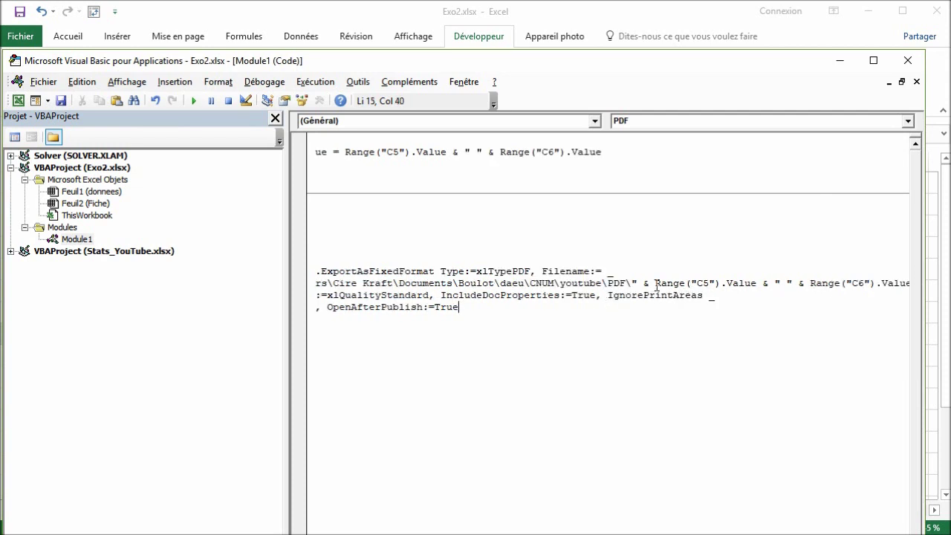
pyautogui.press('Up')
pyautogui.press('Up')
pyautogui.press('Up')
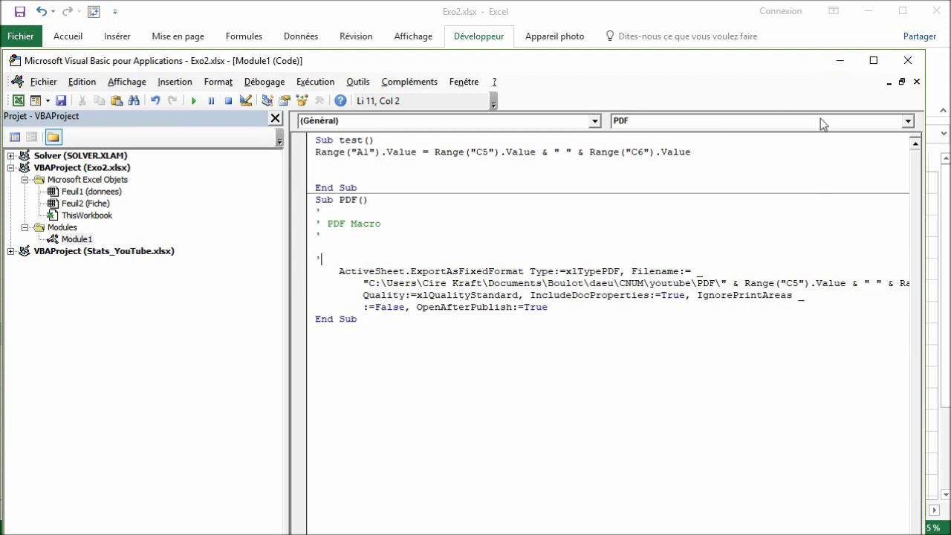
pyautogui.click(834, 64)
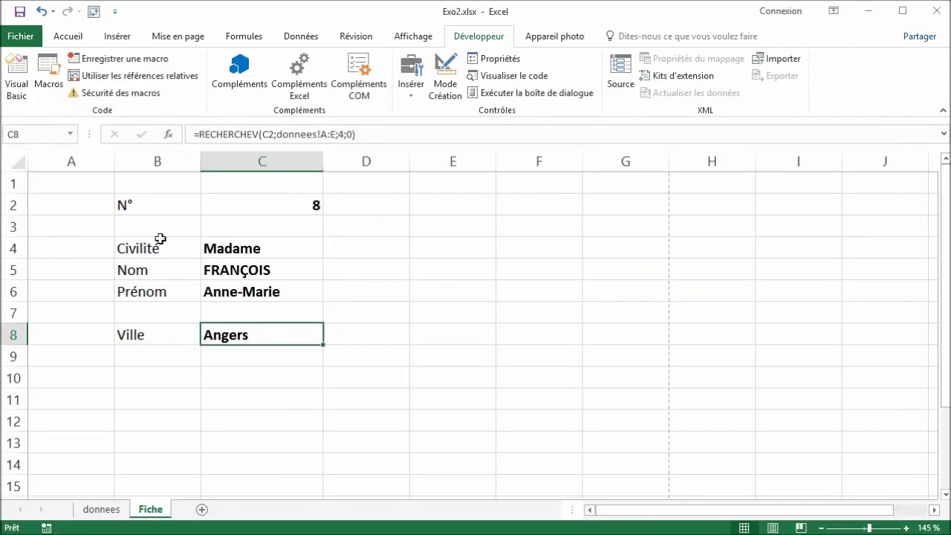
# Run the PDF macro, exporting the fiche as a PDF named after the person shown, then close it.
pyautogui.click(129, 240)
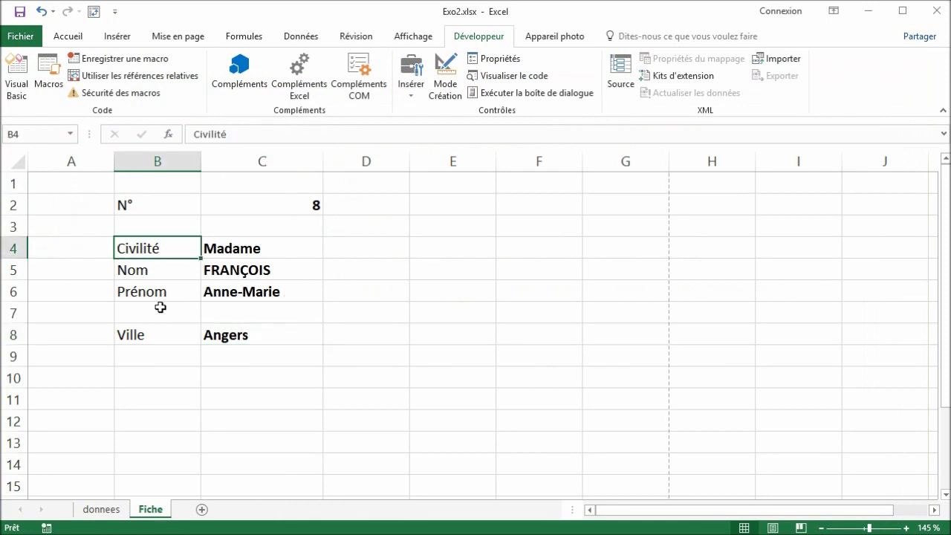
pyautogui.click(51, 68)
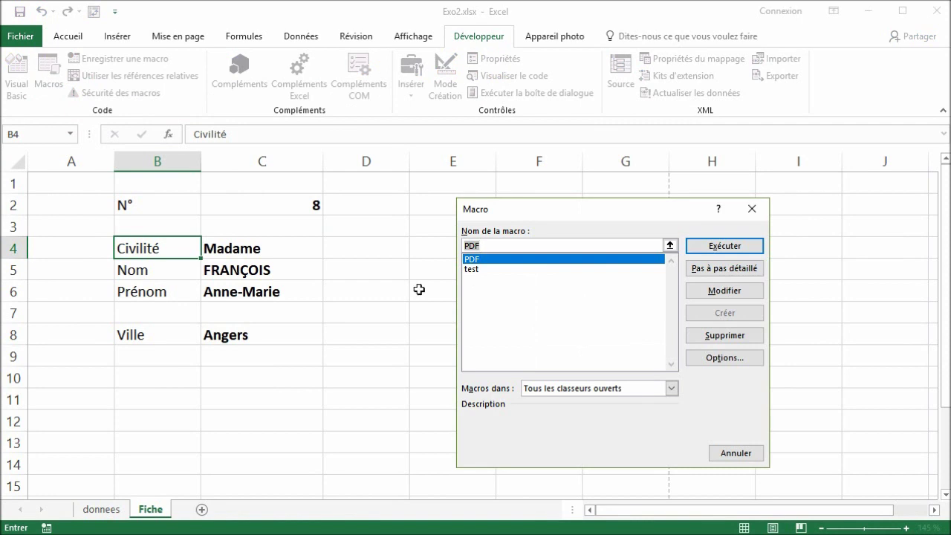
pyautogui.click(726, 246)
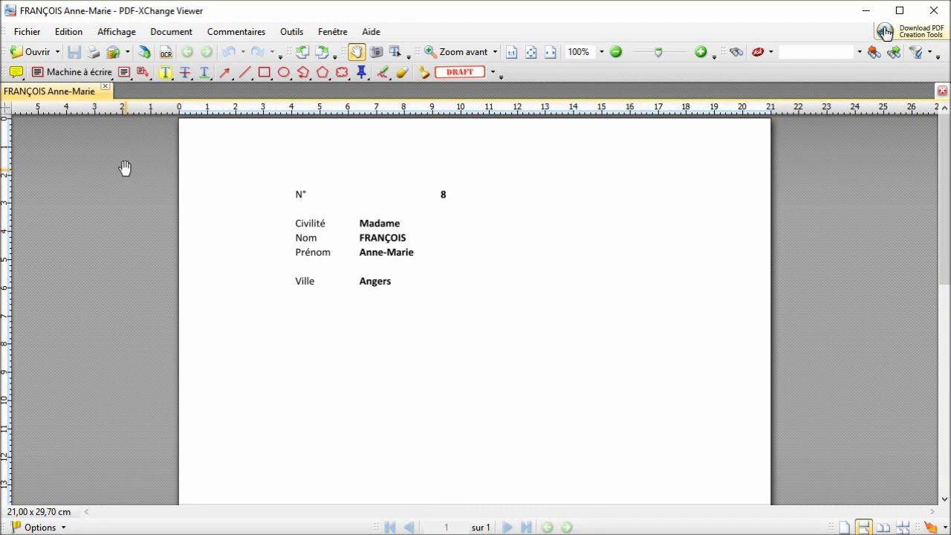
pyautogui.moveTo(51, 96)
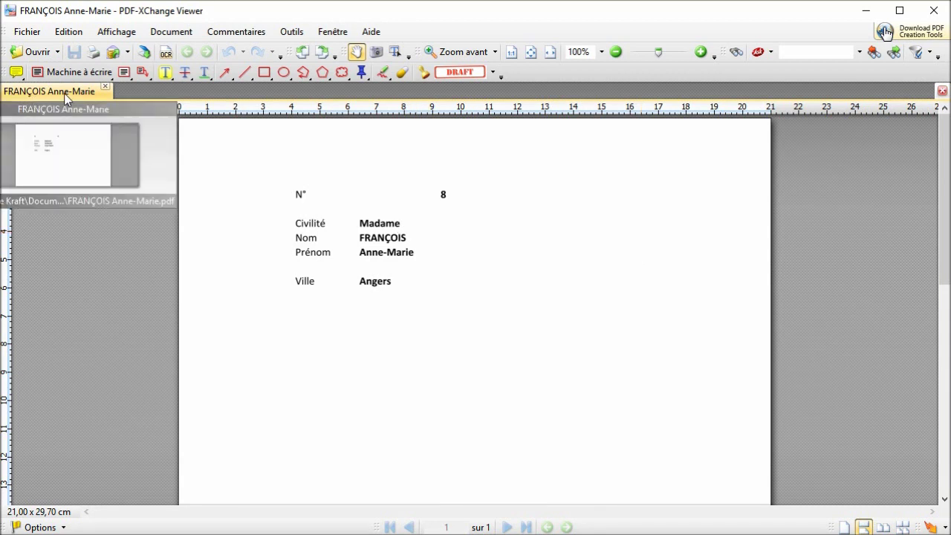
pyautogui.click(107, 91)
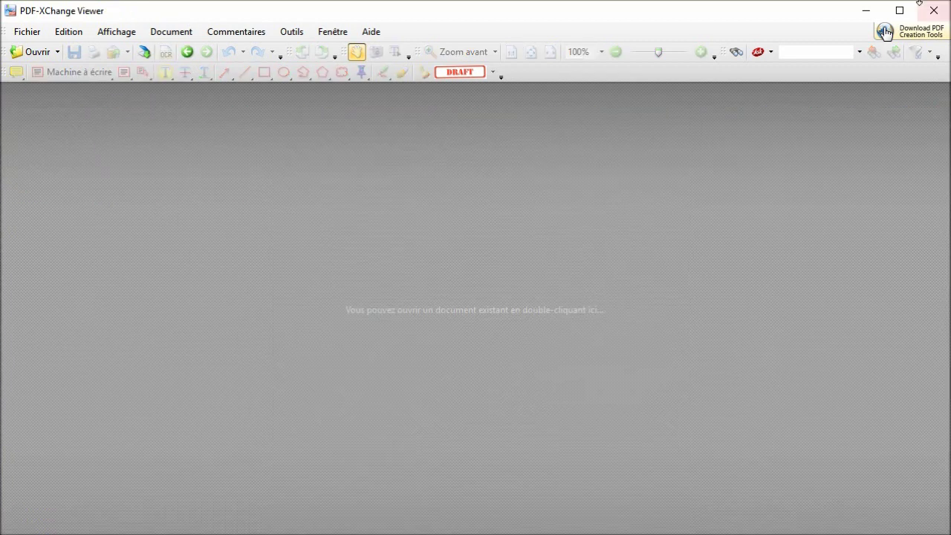
pyautogui.click(866, 10)
# Switch the fiche to N° 5, run the PDF macro, and close the resulting PDF.
pyautogui.click(315, 209)
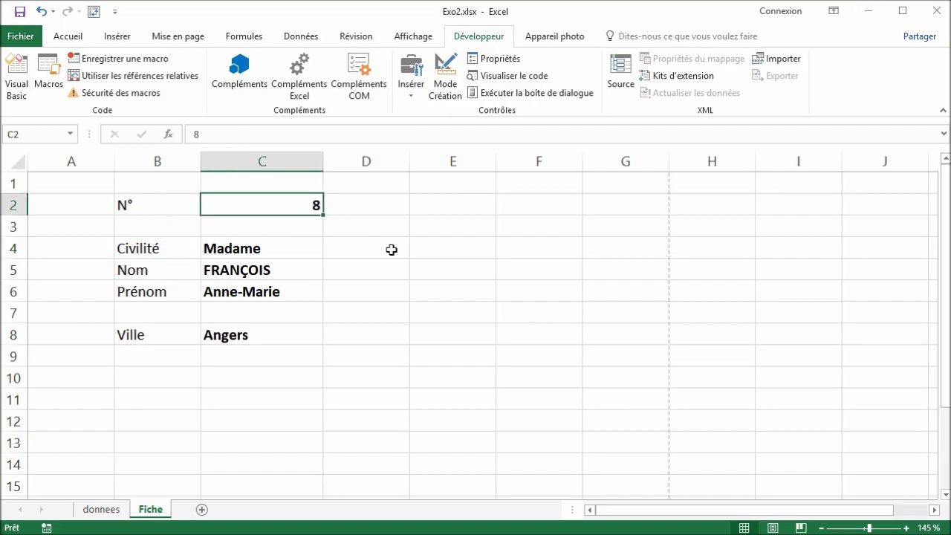
pyautogui.write('5')
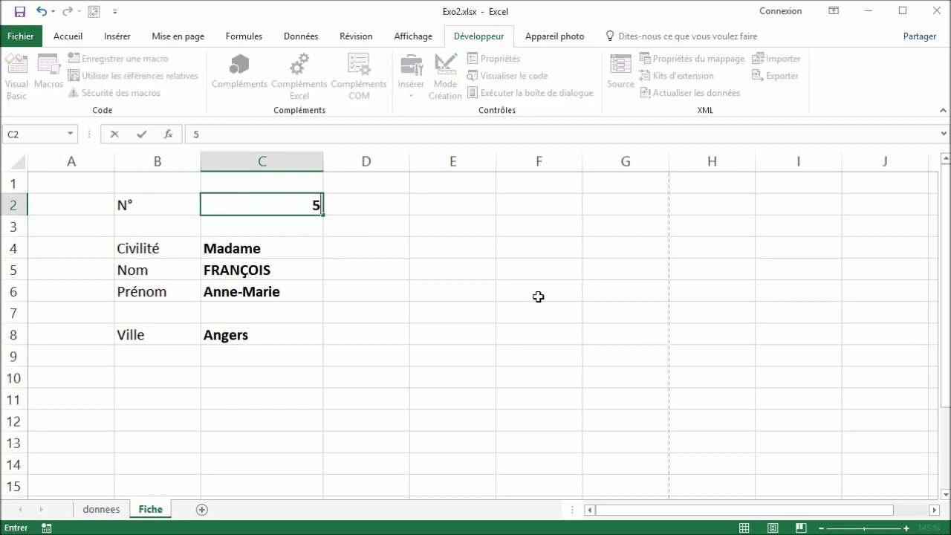
pyautogui.press('Return')
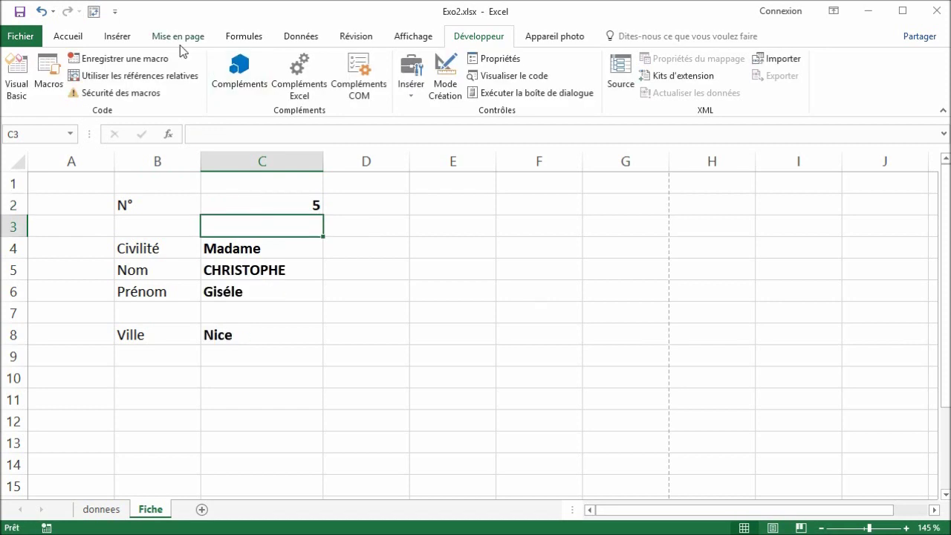
pyautogui.click(49, 72)
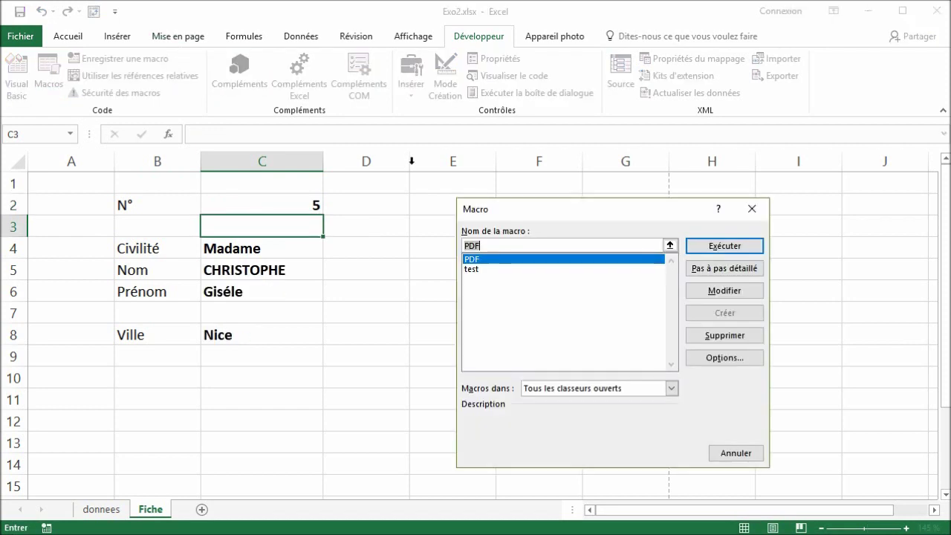
pyautogui.click(715, 252)
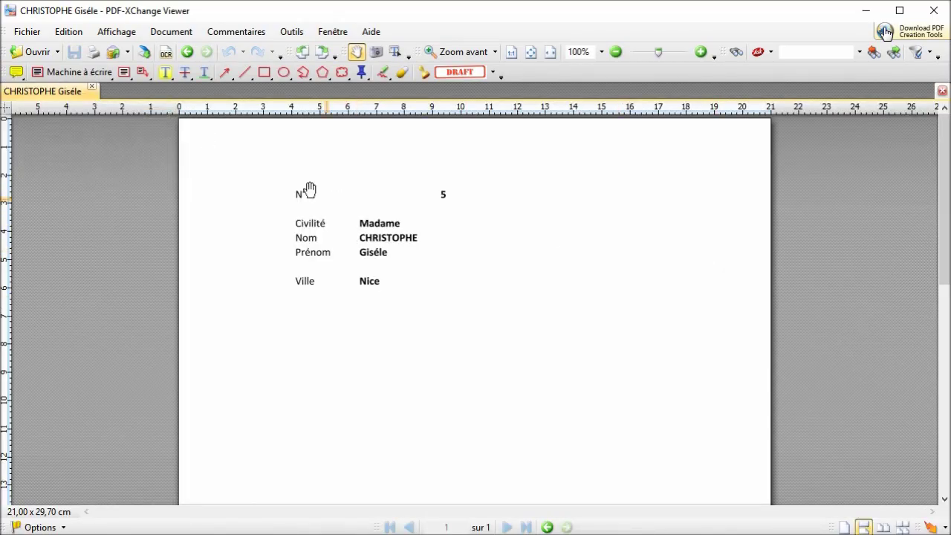
pyautogui.click(92, 91)
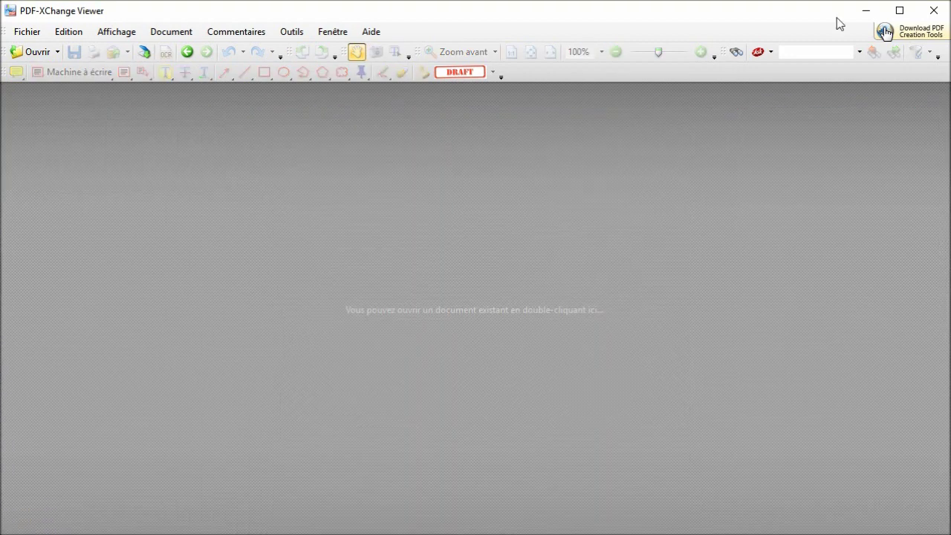
pyautogui.click(933, 11)
pyautogui.click(301, 201)
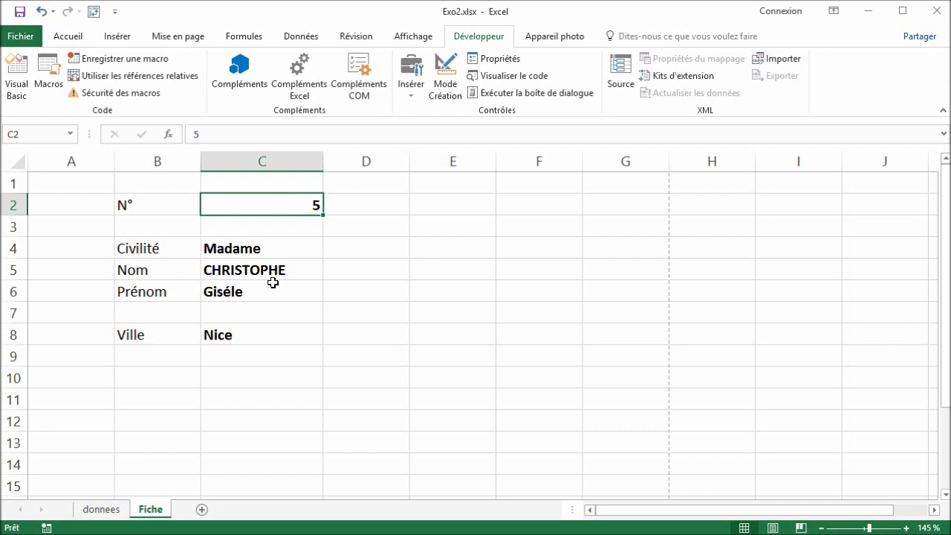
# Set N° to 1, export it with the PDF macro, keep the PDF open, and rerun the macro.
pyautogui.write('1')
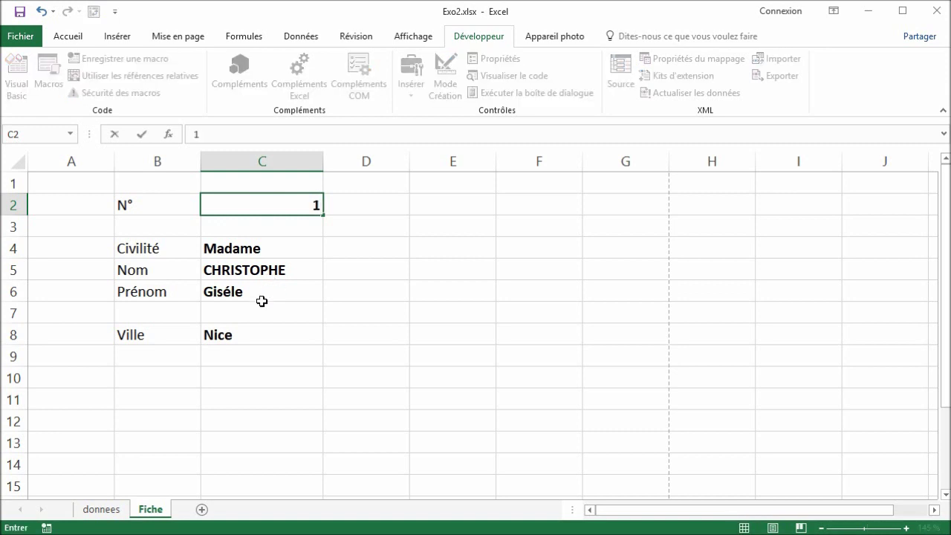
pyautogui.press('Return')
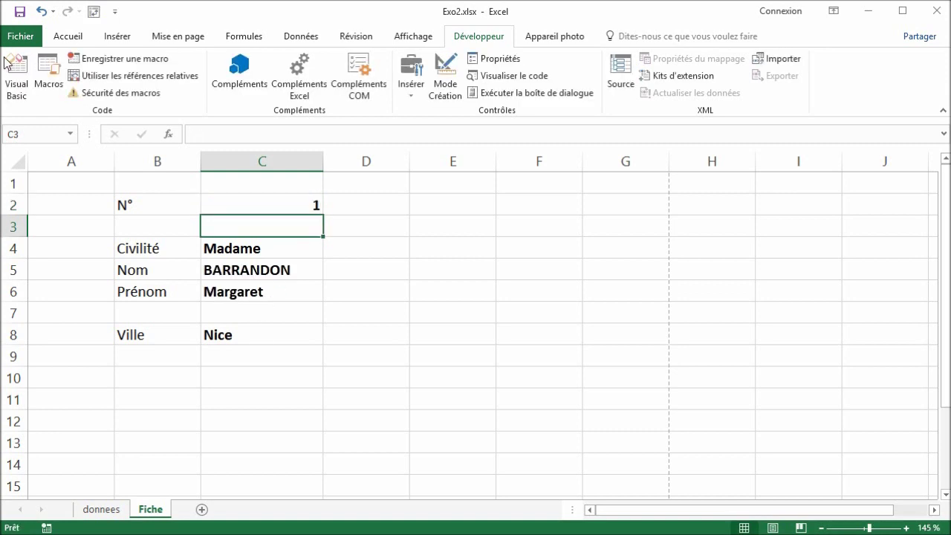
pyautogui.click(48, 74)
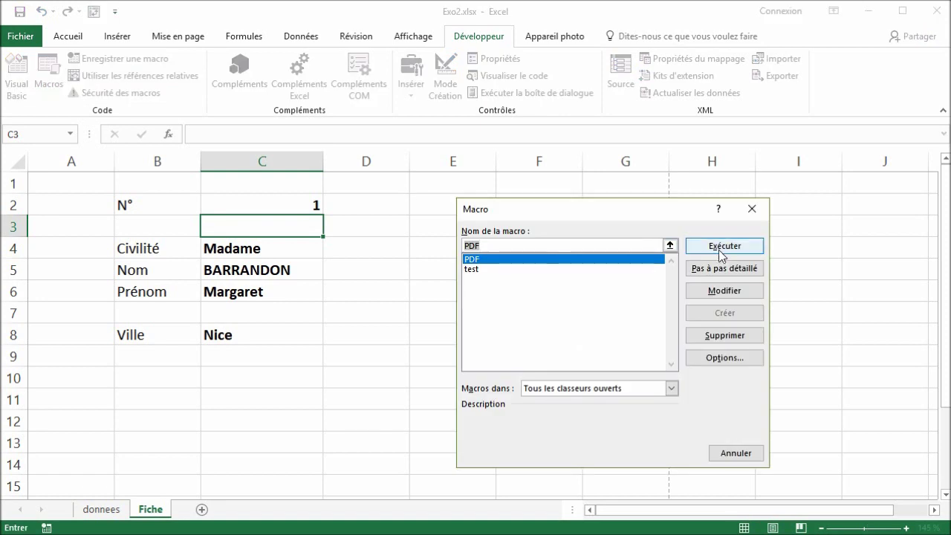
pyautogui.click(719, 250)
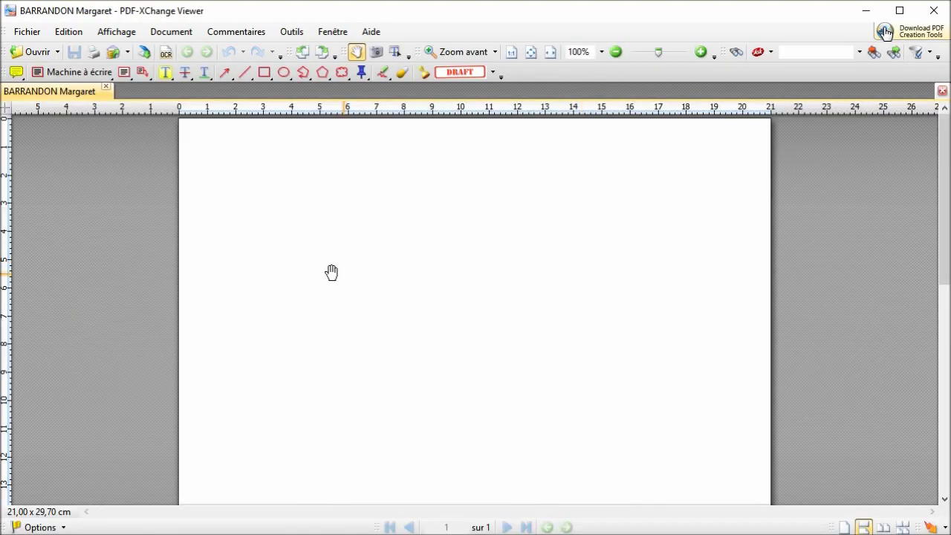
pyautogui.click(874, 9)
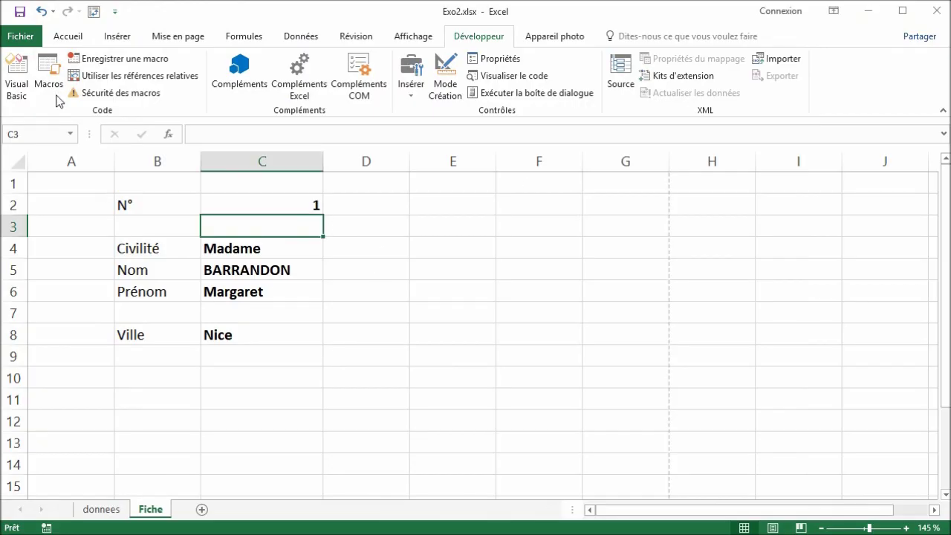
pyautogui.click(45, 67)
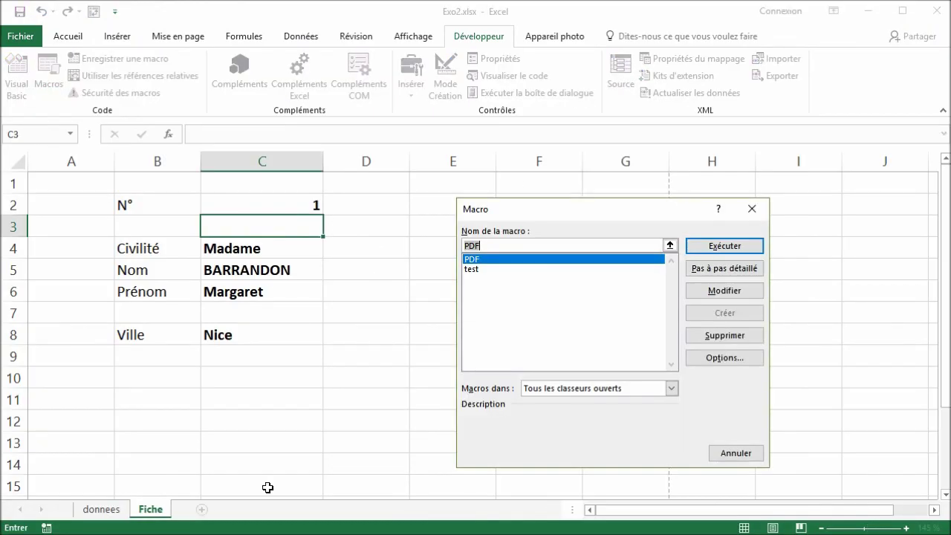
pyautogui.click(724, 246)
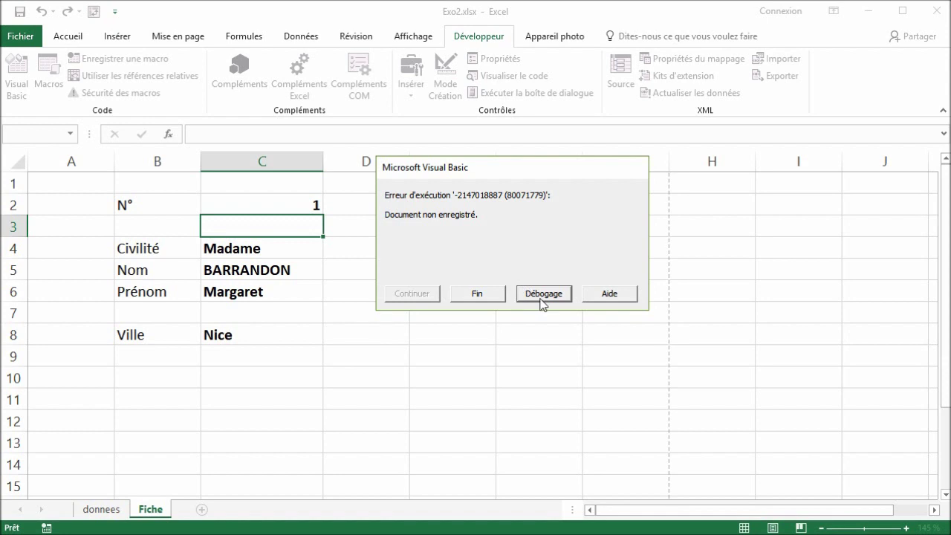
# Debug the run-time error to reach the failing export line, then reset the macro.
pyautogui.click(543, 293)
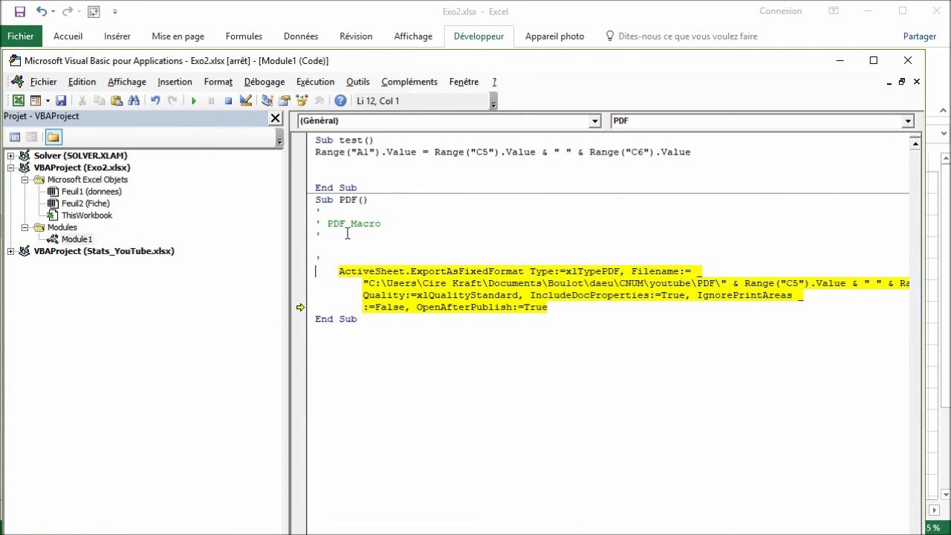
pyautogui.click(229, 102)
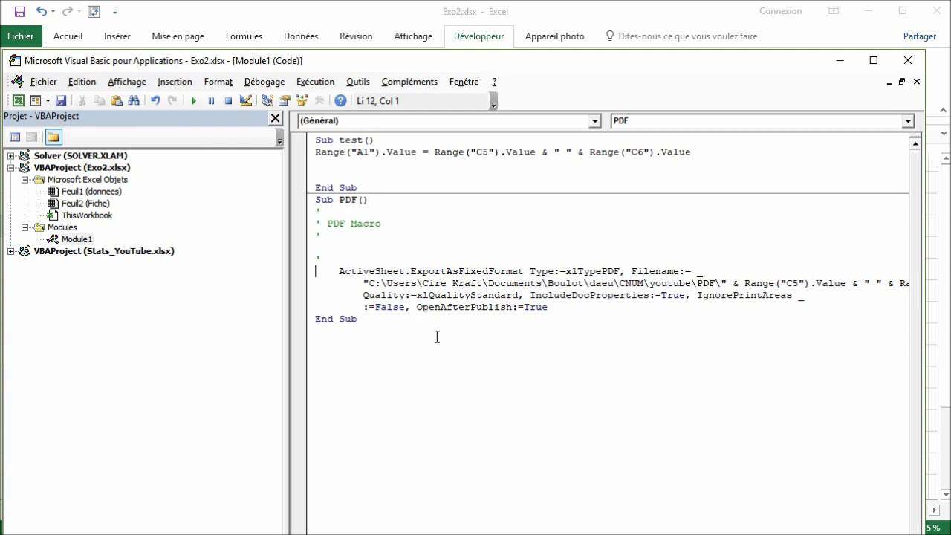
# Insert an On Error GoTo Erreur line before the export statement.
pyautogui.click(366, 259)
pyautogui.press('Return')
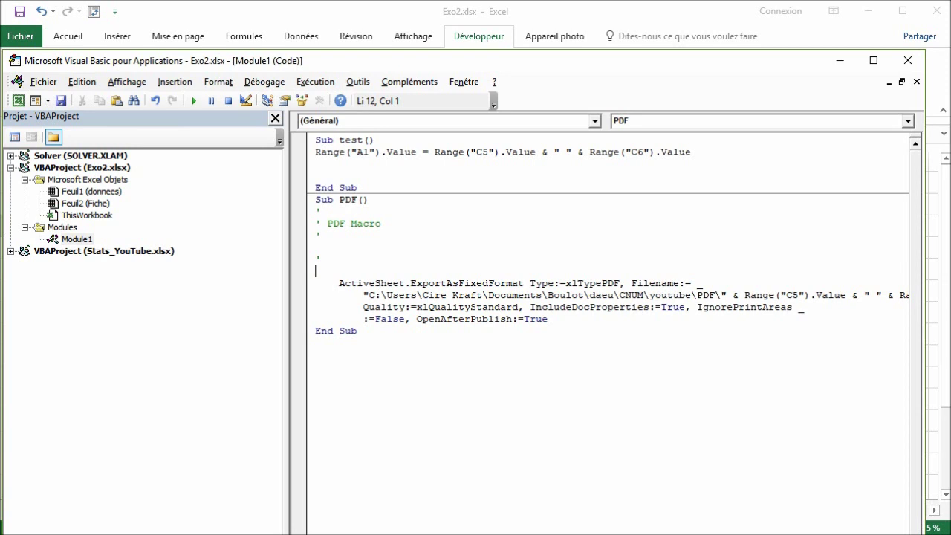
pyautogui.write('on ')
pyautogui.write('Er')
pyautogui.write('ror ')
pyautogui.write('goto ')
pyautogui.write('Erreur')
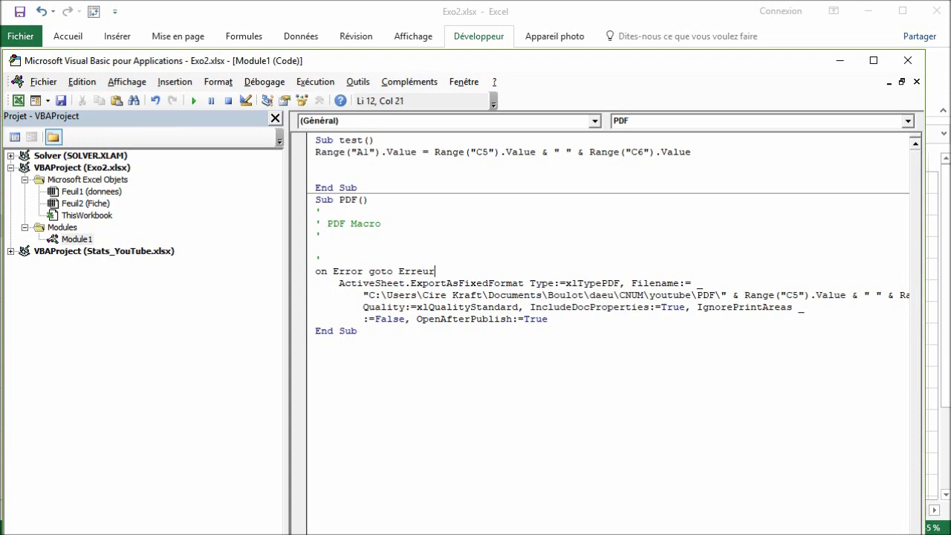
pyautogui.click(375, 295)
# Add an Erreur: label after the export showing MsgBox "Fermez le PDF !", then return to Excel.
pyautogui.click(561, 318)
pyautogui.press('Return')
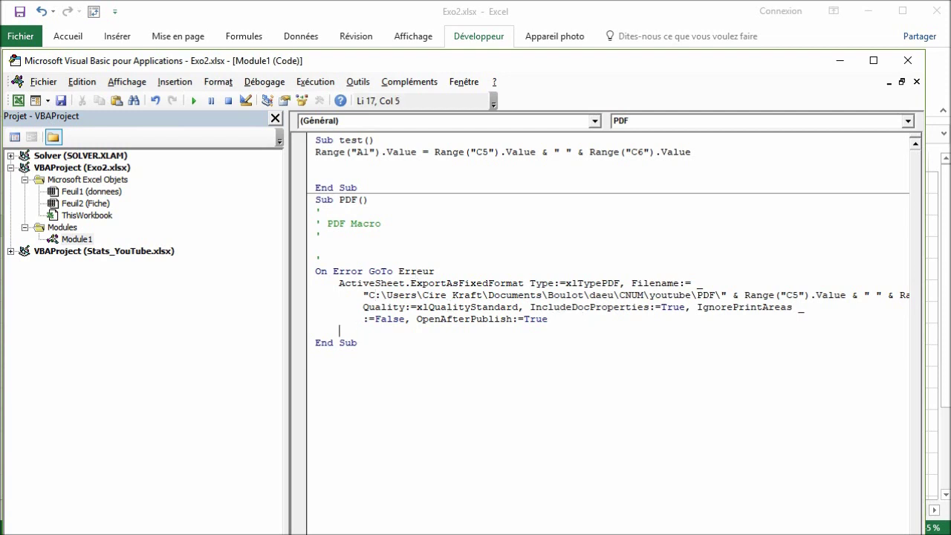
pyautogui.press('Return')
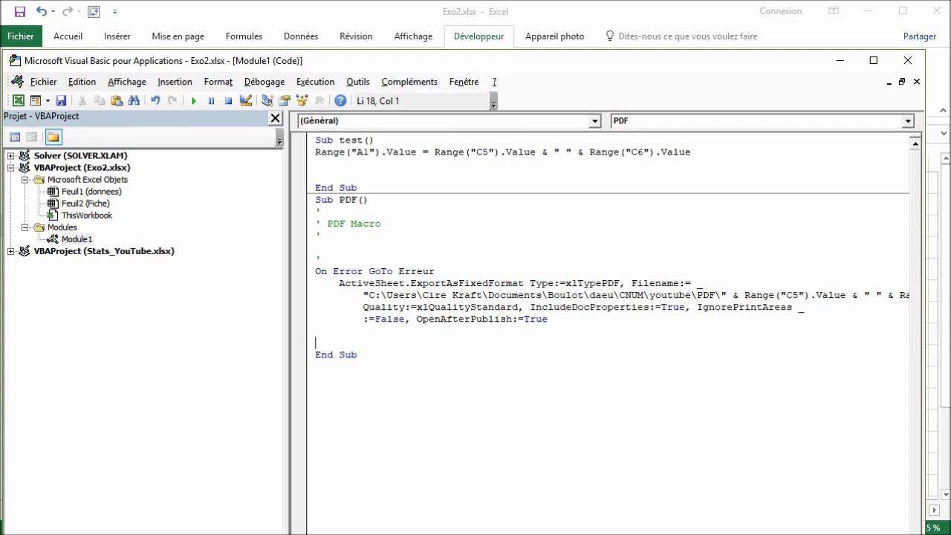
pyautogui.write('Erre')
pyautogui.write('ur:')
pyautogui.press('Return')
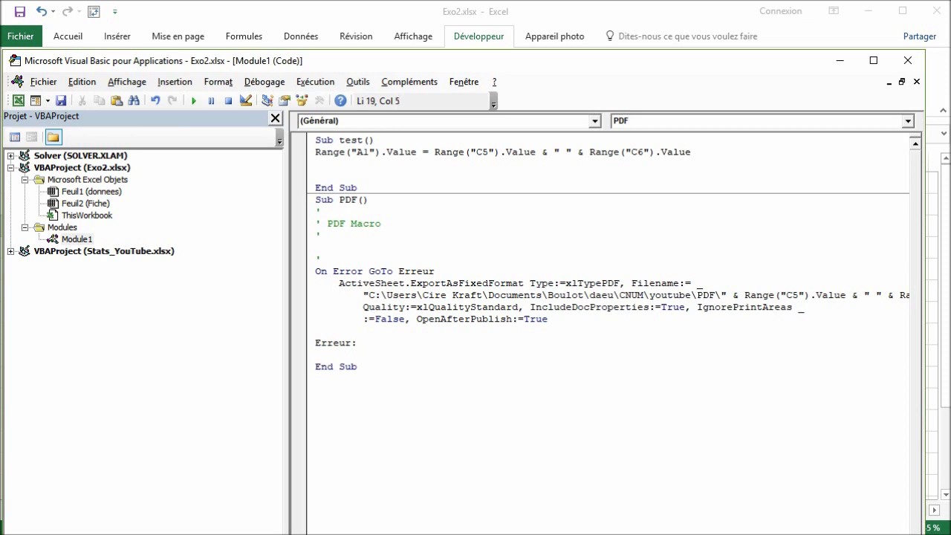
pyautogui.write('Msgbo')
pyautogui.write('x ')
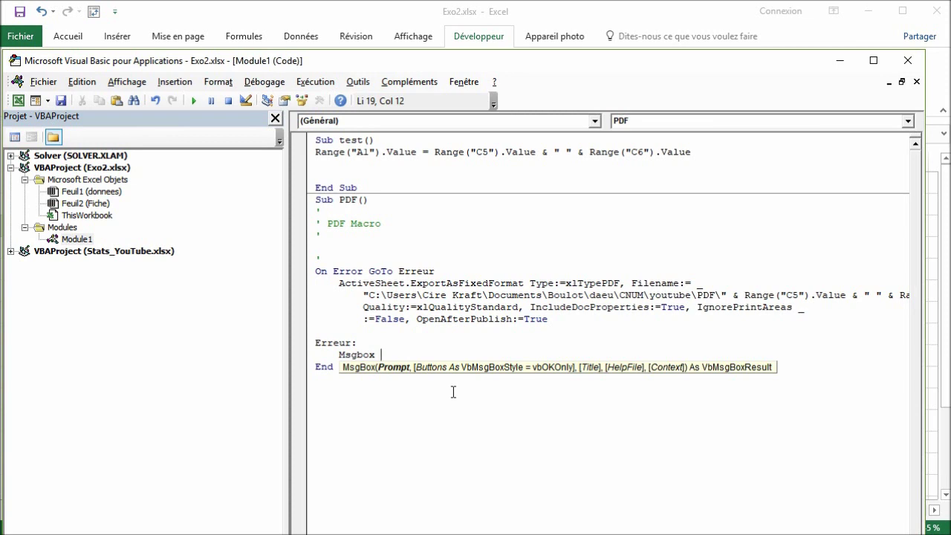
pyautogui.write('"')
pyautogui.write('Fer')
pyautogui.write('mez ')
pyautogui.write('le PDF !')
pyautogui.write('"')
pyautogui.click(356, 329)
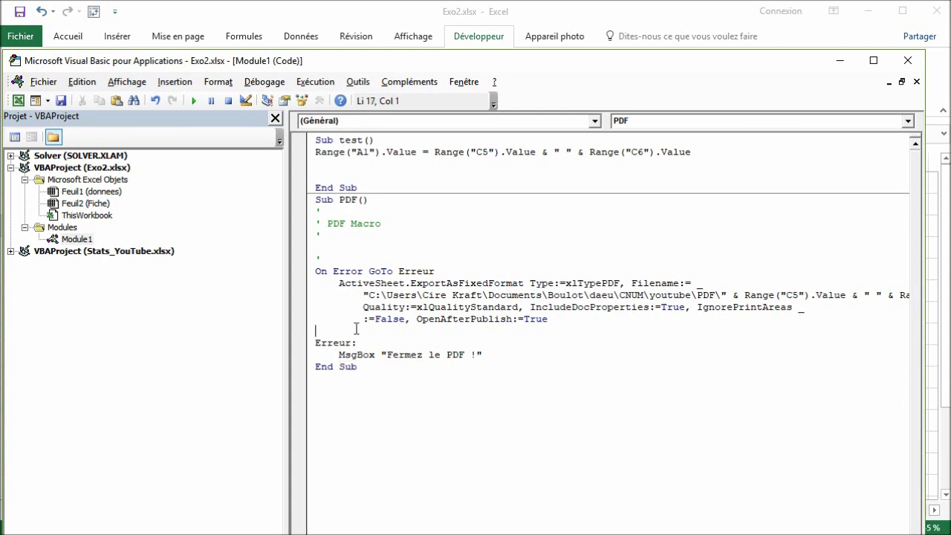
pyautogui.click(840, 62)
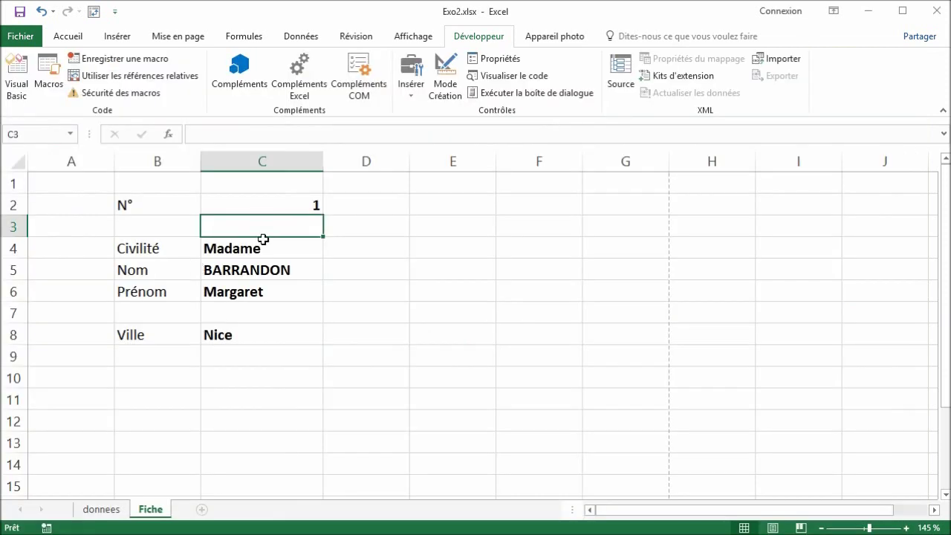
# Set the fiche number in cell C2 to 2.
pyautogui.click(295, 204)
pyautogui.write('2')
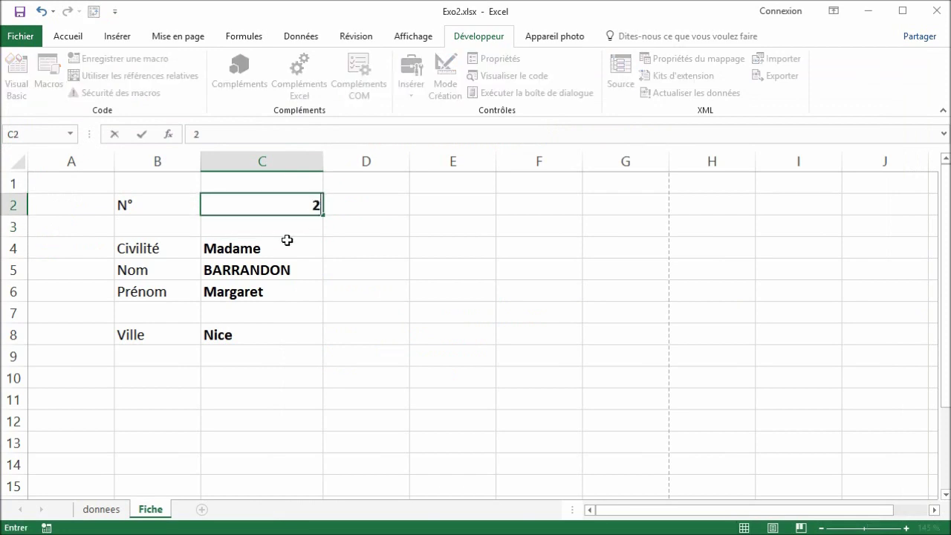
pyautogui.click(286, 247)
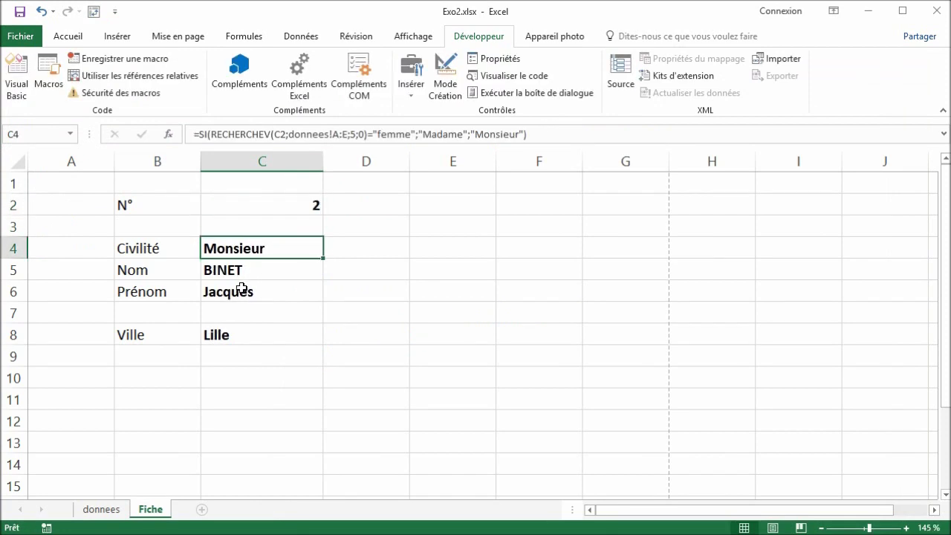
# Run the PDF macro for fiche N° 2, dismiss 'Fermez le PDF !', and return to the VBA code.
pyautogui.click(48, 78)
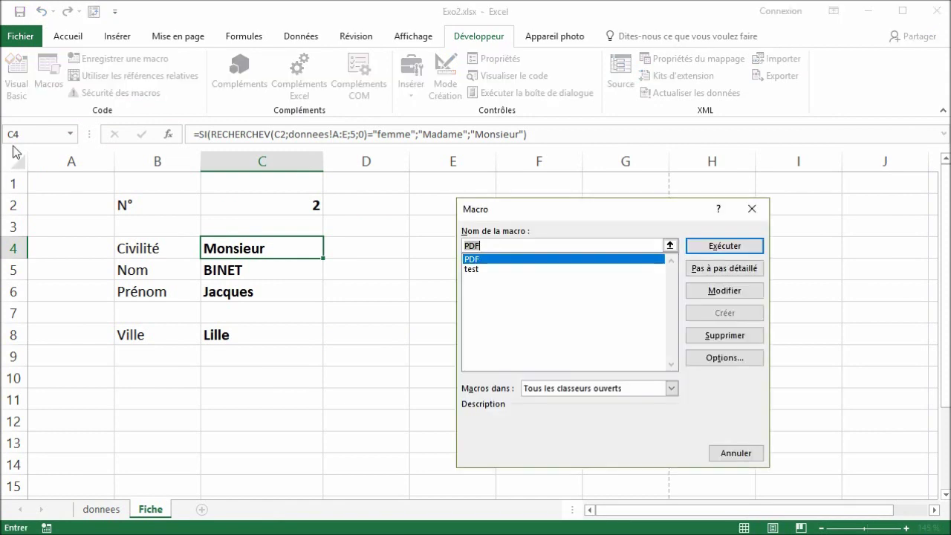
pyautogui.click(724, 245)
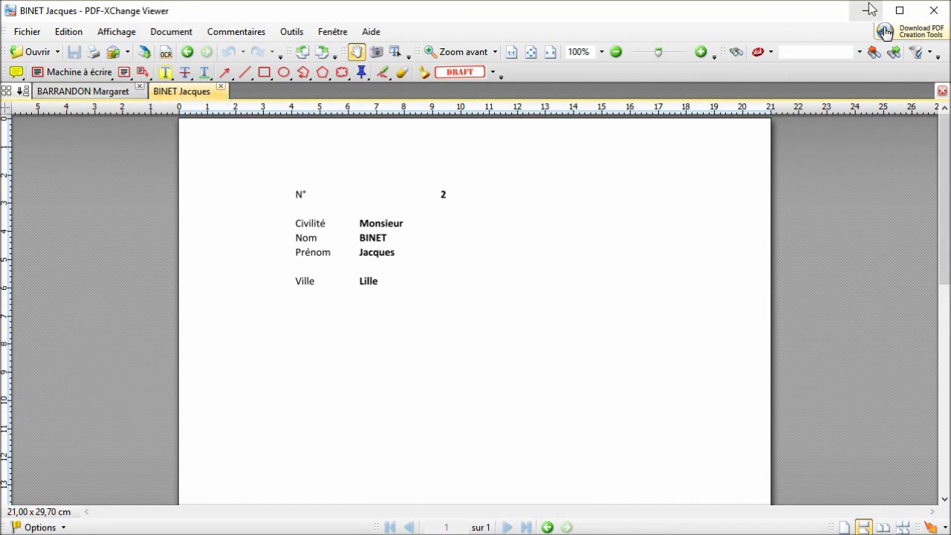
pyautogui.click(866, 9)
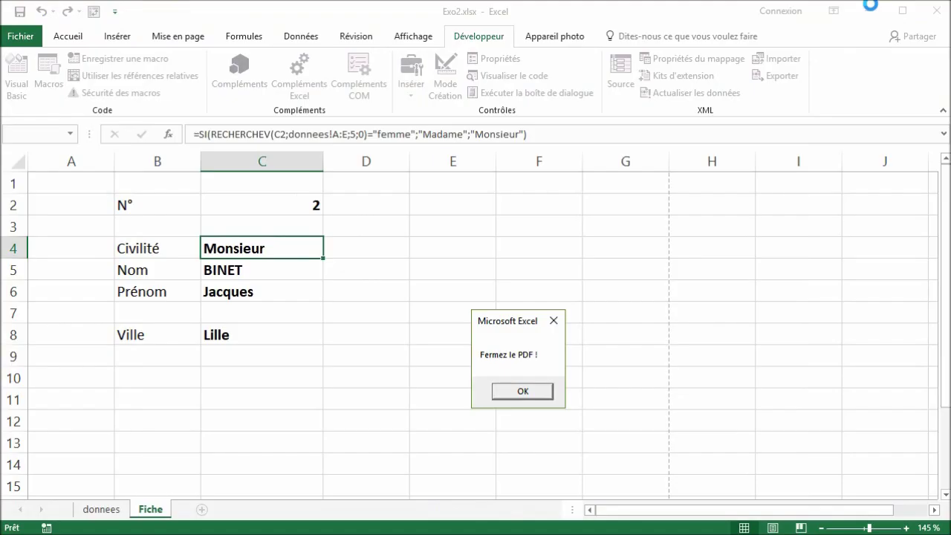
pyautogui.click(518, 391)
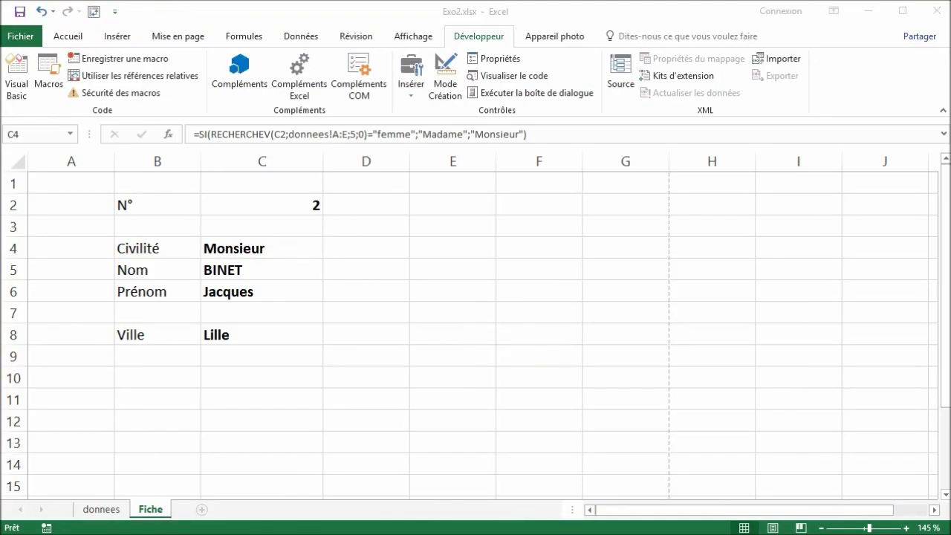
pyautogui.hotkey('alt', 'F11')
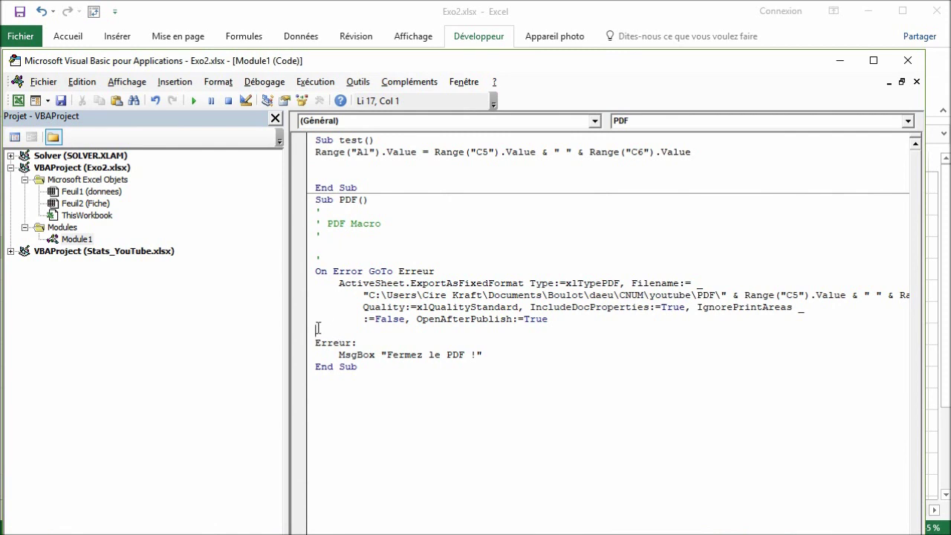
# Add an Exit Sub line before Erreur: and highlight the On Error GoTo Erreur line.
pyautogui.write('exit ')
pyautogui.write('sub')
pyautogui.doubleClick(320, 201)
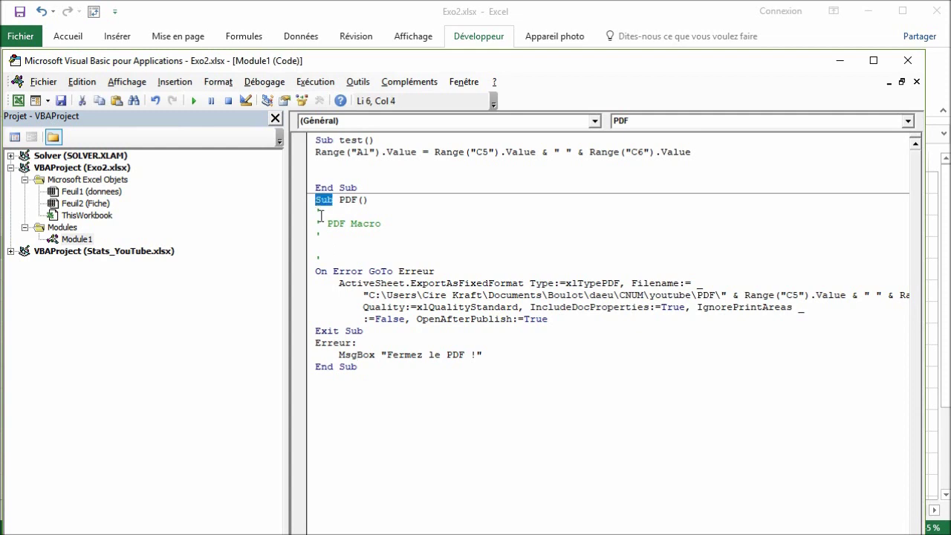
pyautogui.click(360, 271)
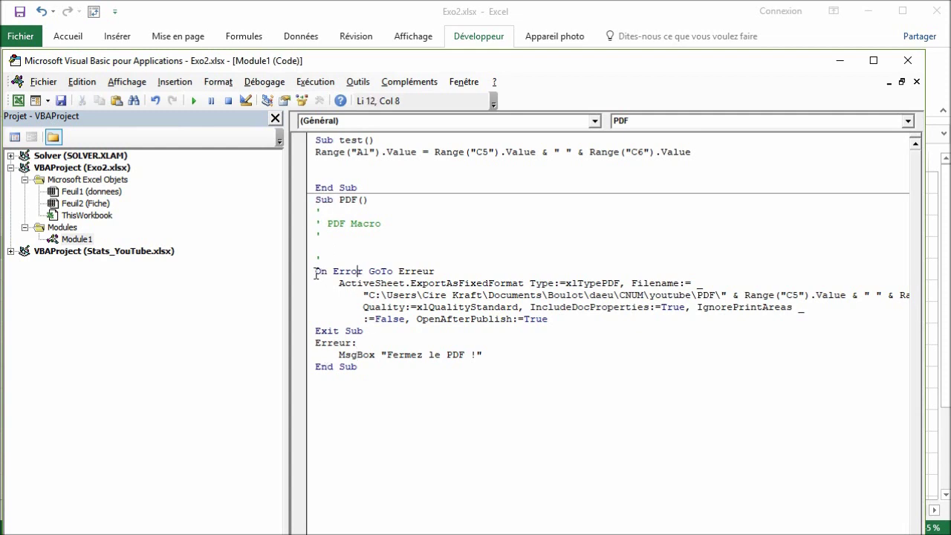
pyautogui.moveTo(315, 272); pyautogui.dragTo(437, 272)
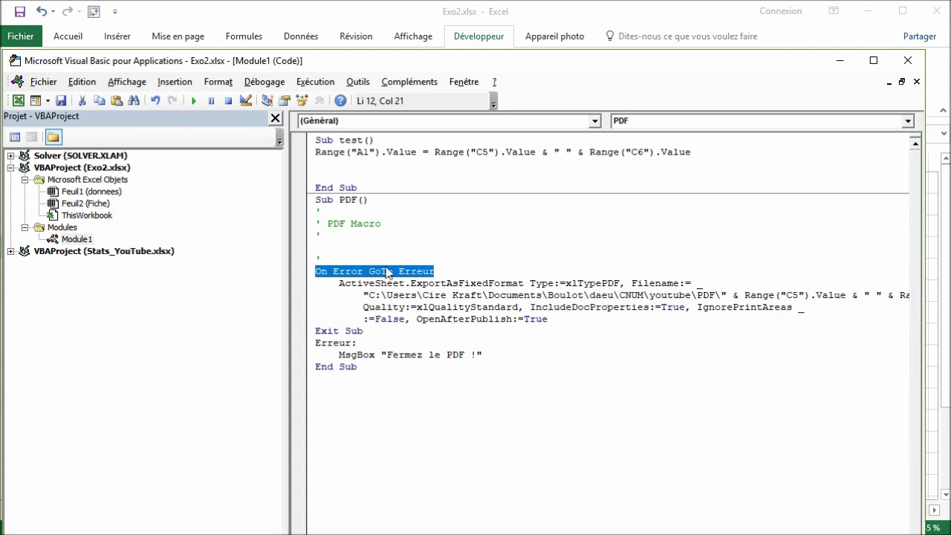
# Highlight the export, Exit Sub and Erreur/MsgBox lines to explain the handler, then return to the sheet.
pyautogui.moveTo(339, 283); pyautogui.dragTo(549, 319)
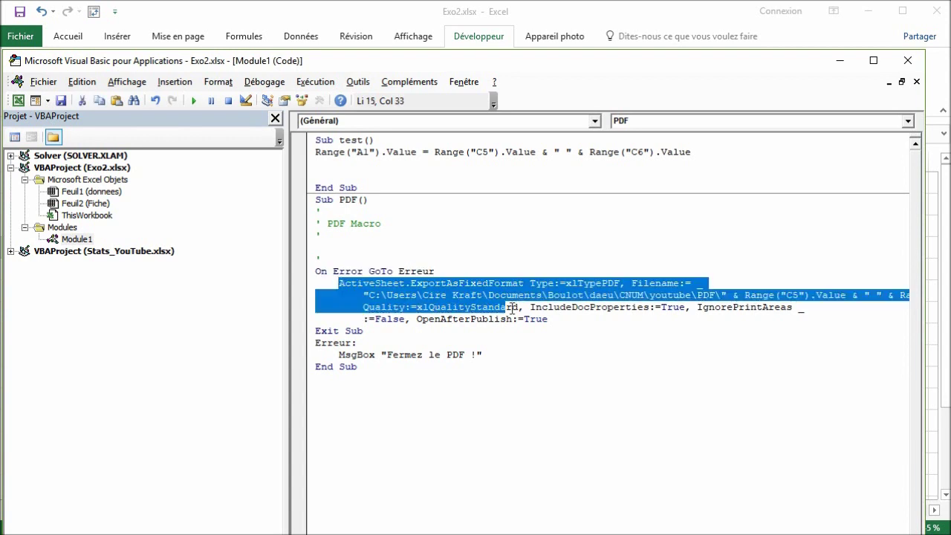
pyautogui.moveTo(316, 331); pyautogui.dragTo(376, 330)
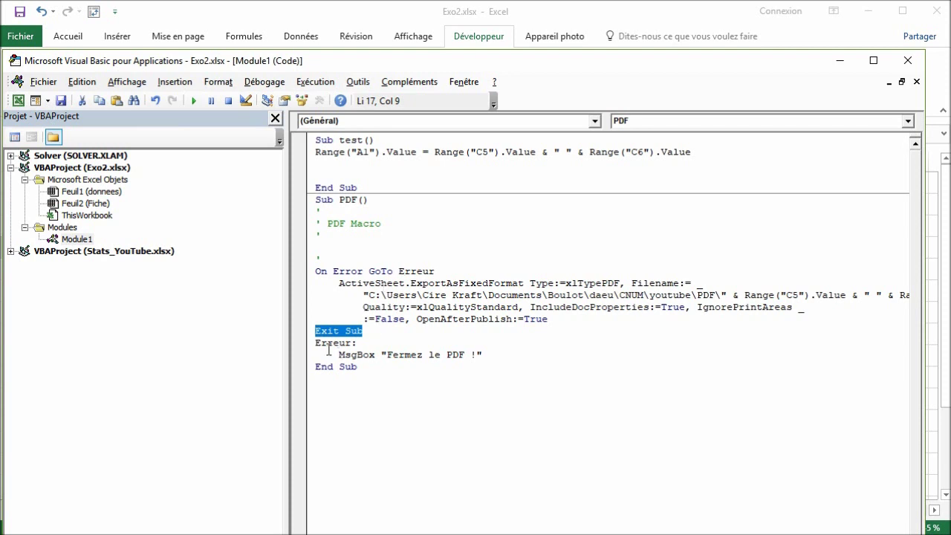
pyautogui.moveTo(314, 343); pyautogui.dragTo(487, 355)
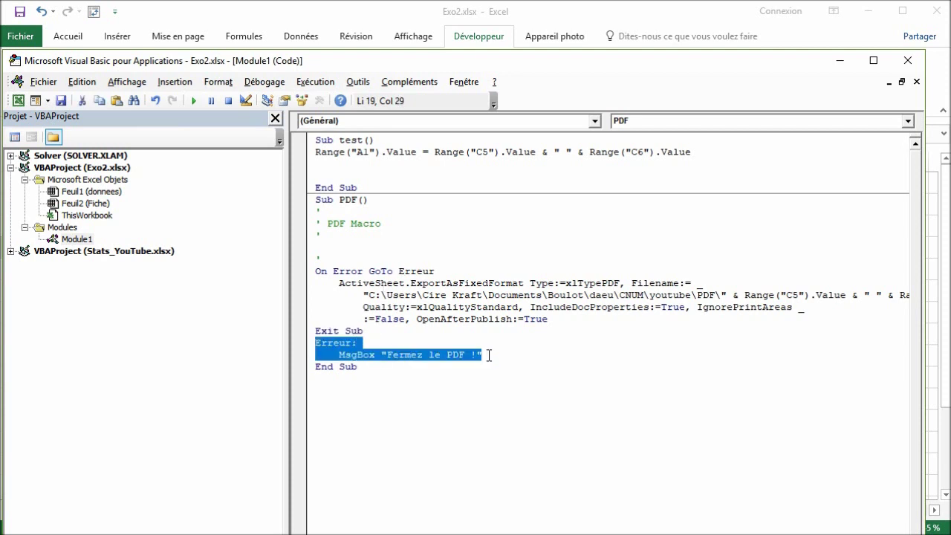
pyautogui.click(387, 355)
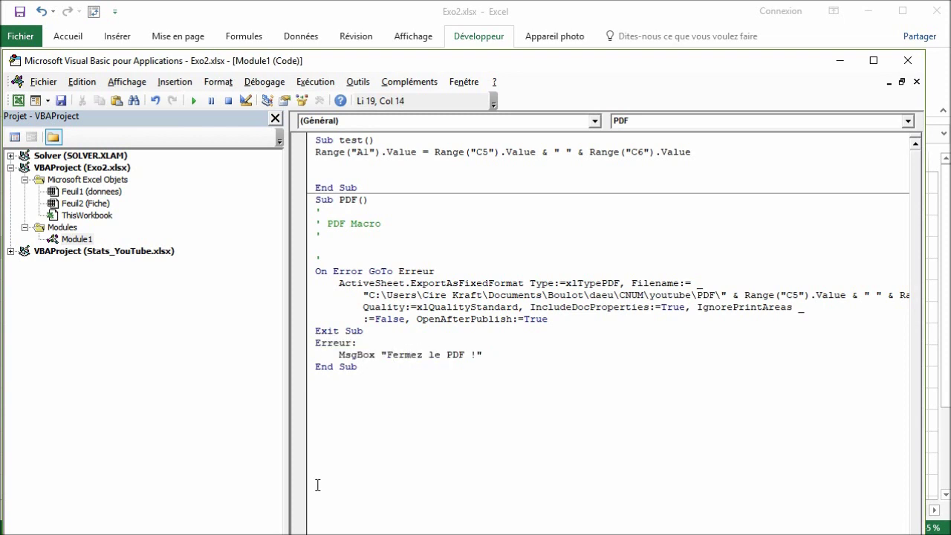
pyautogui.click(839, 60)
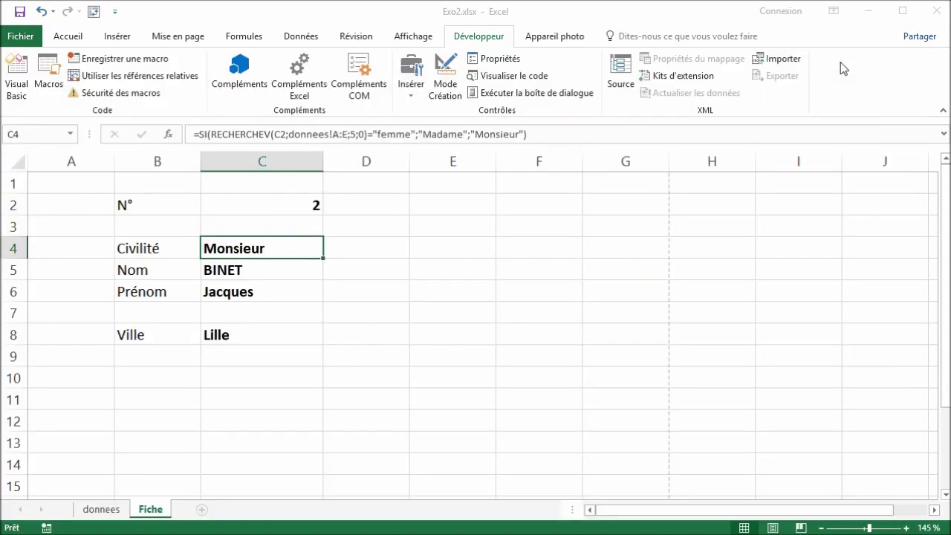
# Rerun the PDF macro and dismiss the 'Fermez le PDF !' warning caused by the open PDF.
pyautogui.click(49, 74)
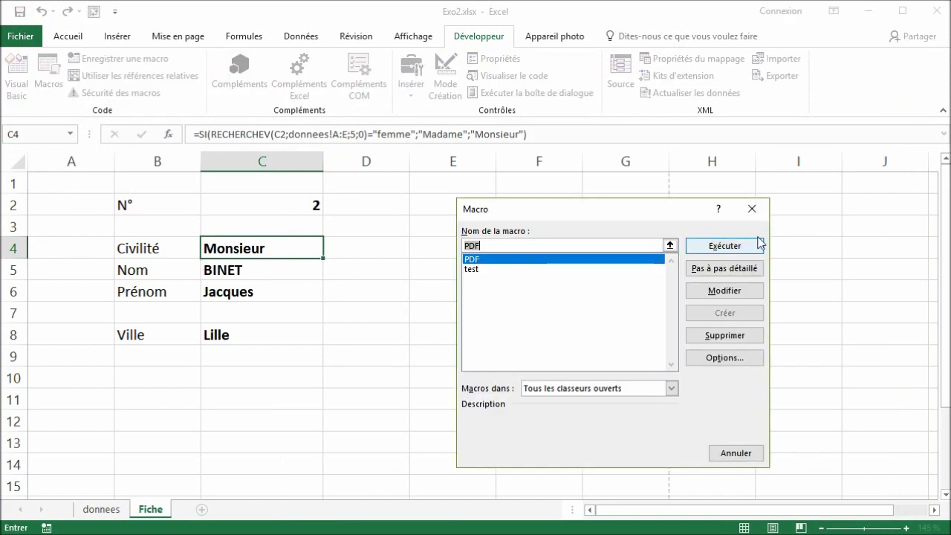
pyautogui.click(729, 245)
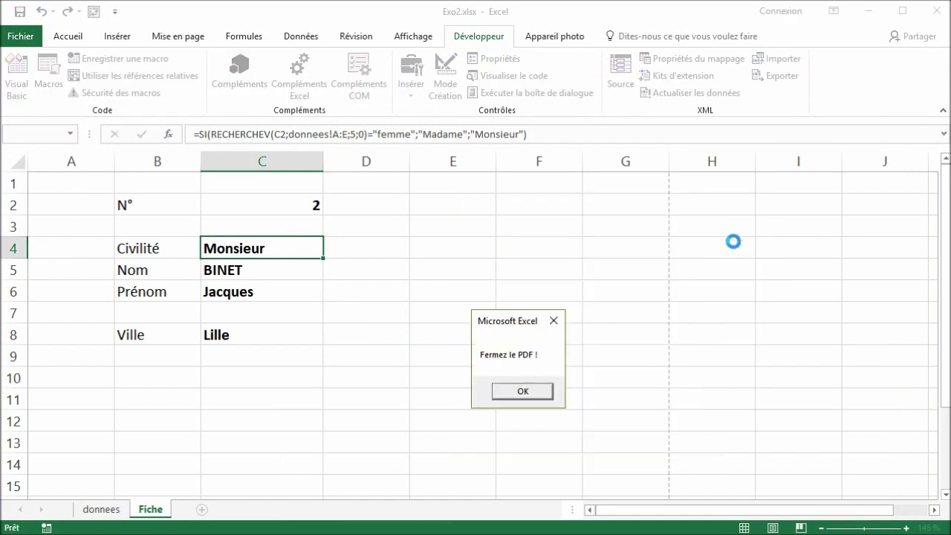
pyautogui.click(510, 396)
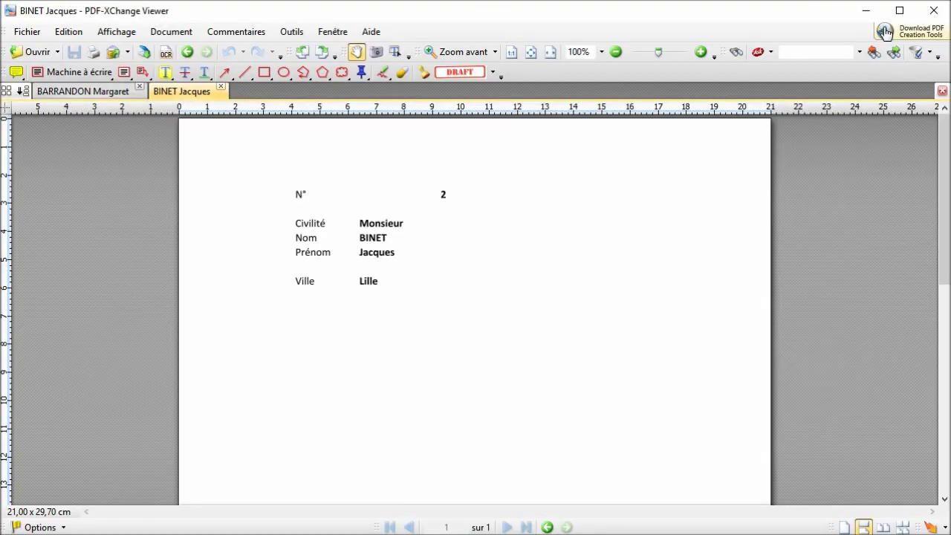
# Close the open fiche N° 2 PDF and rerun the PDF macro to re-export it.
pyautogui.click(221, 87)
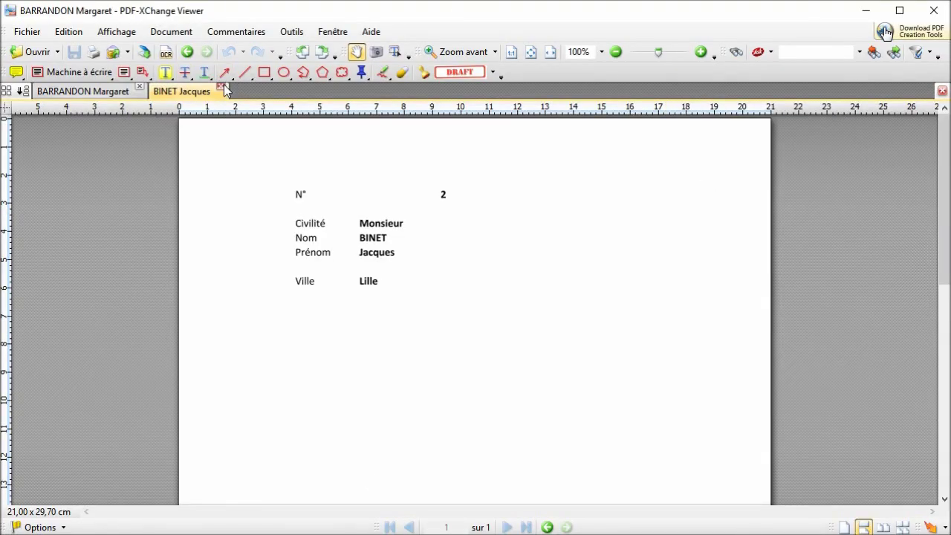
pyautogui.click(864, 11)
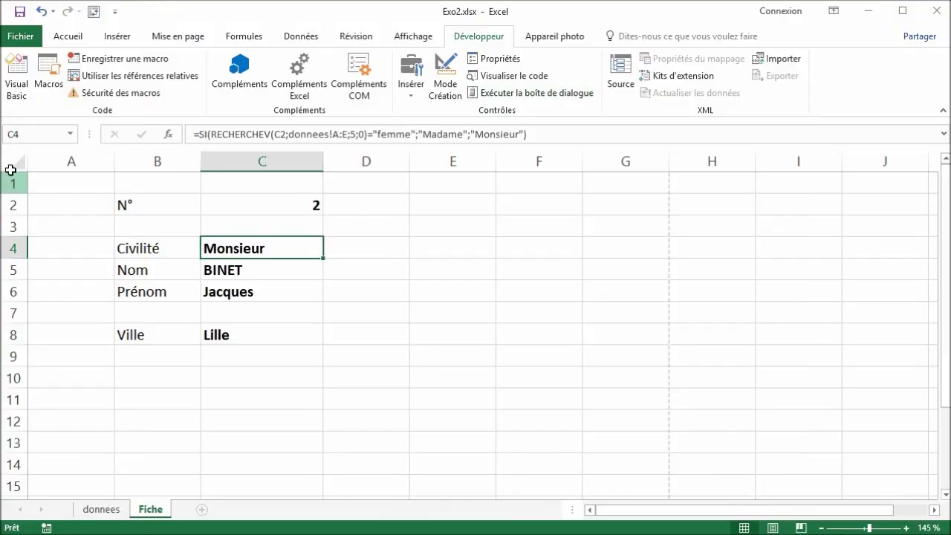
pyautogui.click(48, 74)
pyautogui.click(713, 250)
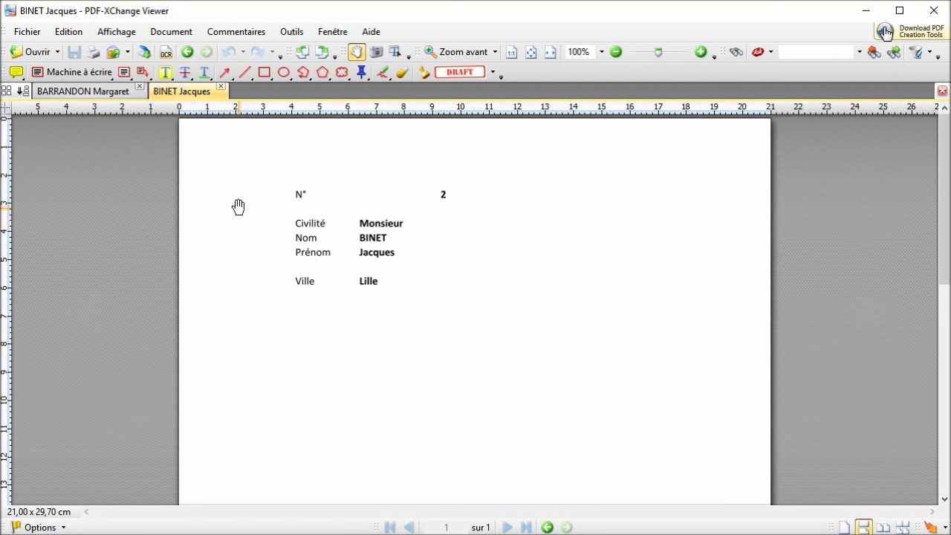
# Close the fiche N° 2 and N° 1 PDFs and return to the workbook at cell C2.
pyautogui.click(221, 90)
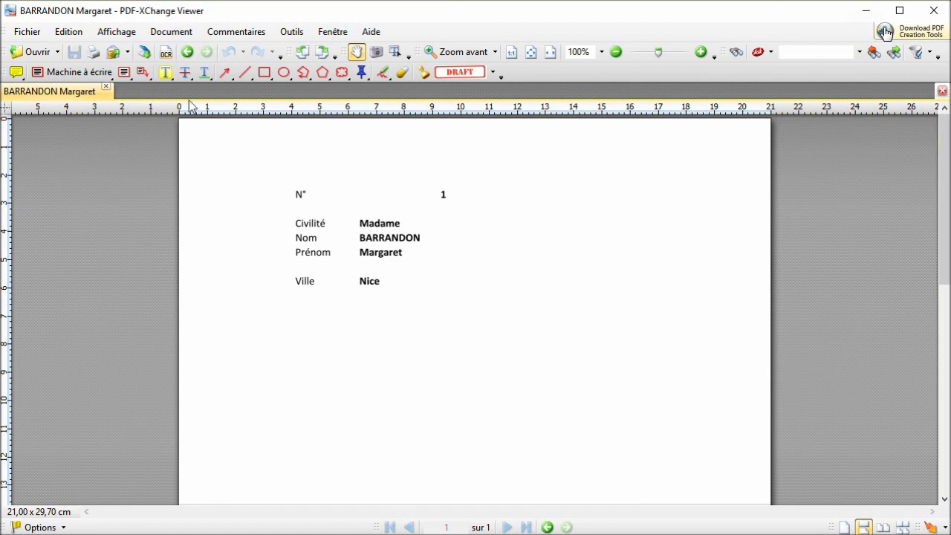
pyautogui.click(106, 86)
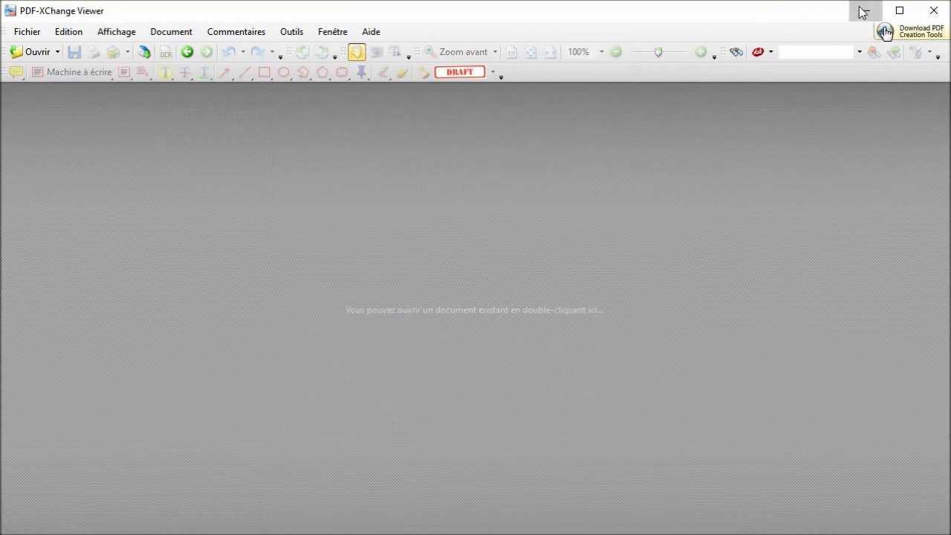
pyautogui.click(863, 10)
pyautogui.click(315, 200)
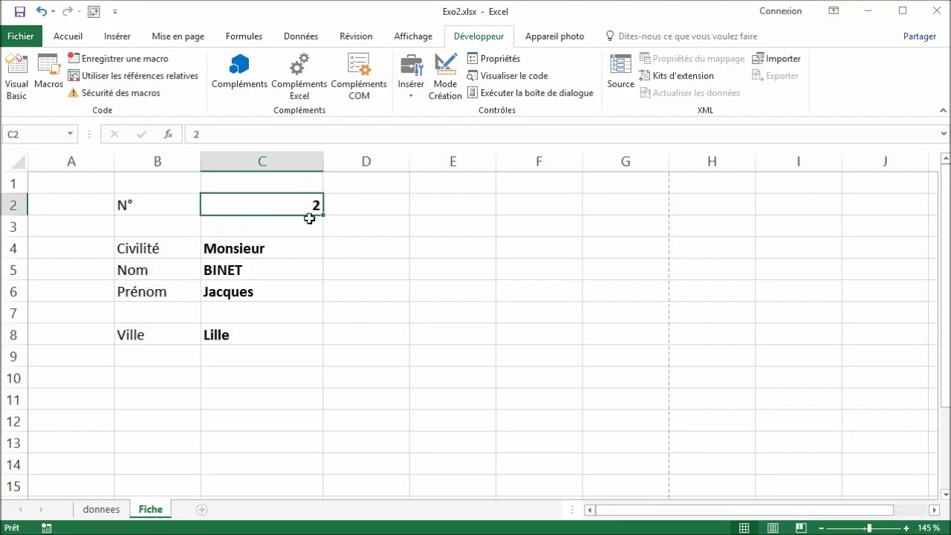
# Set the N° to 3, export fiche N° 3 with the PDF macro, and close the resulting PDF.
pyautogui.write('3')
pyautogui.click(280, 270)
pyautogui.click(48, 83)
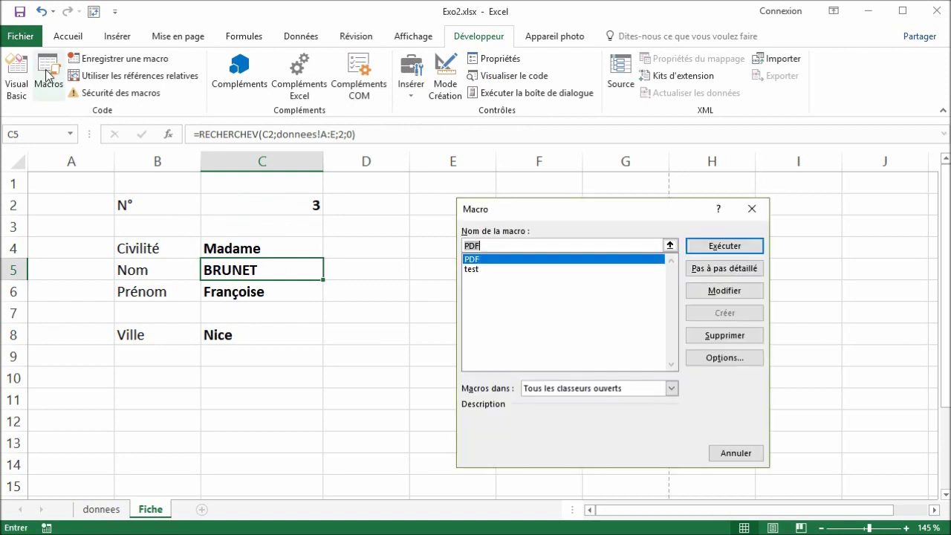
pyautogui.click(702, 247)
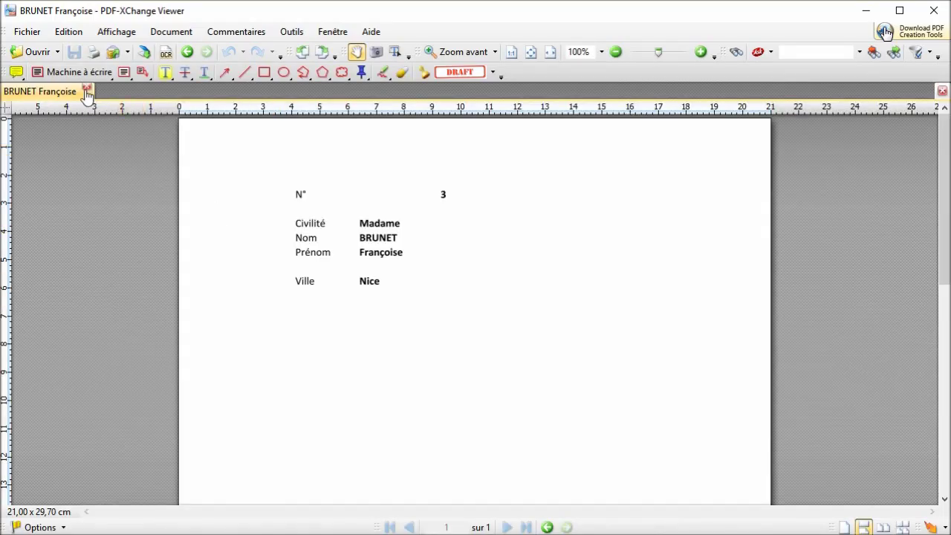
pyautogui.click(87, 87)
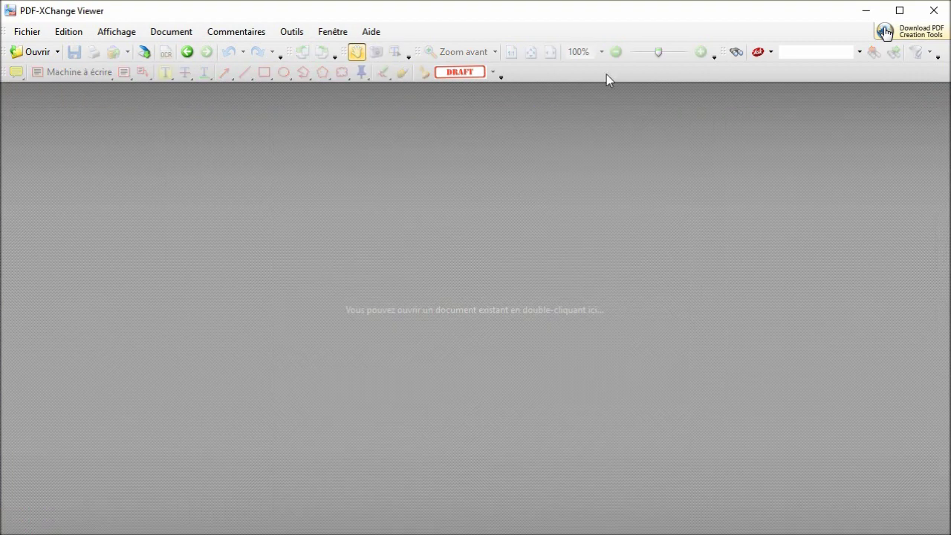
pyautogui.click(866, 11)
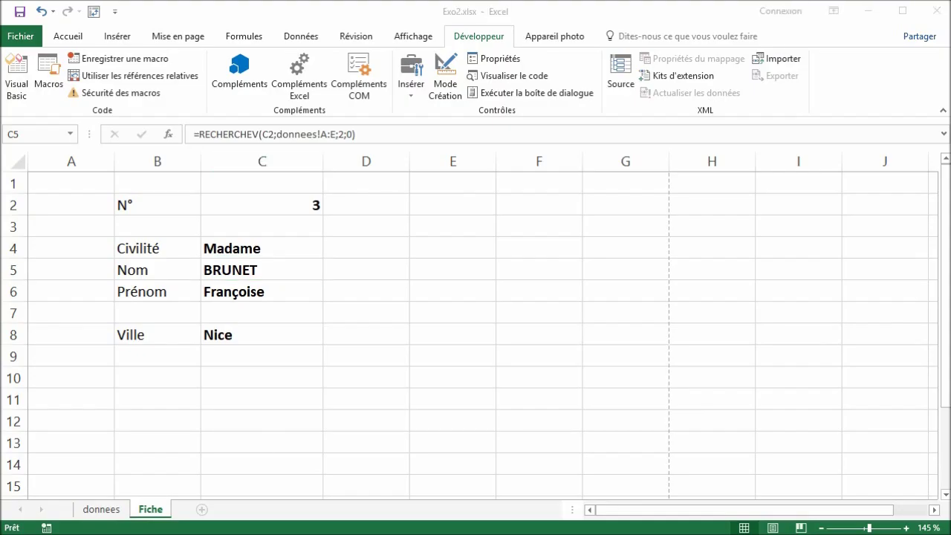
# Review the On Error GoTo Erreur line and the test macro's Range("C5").Value, then return to the sheet.
pyautogui.hotkey('alt', 'F11')
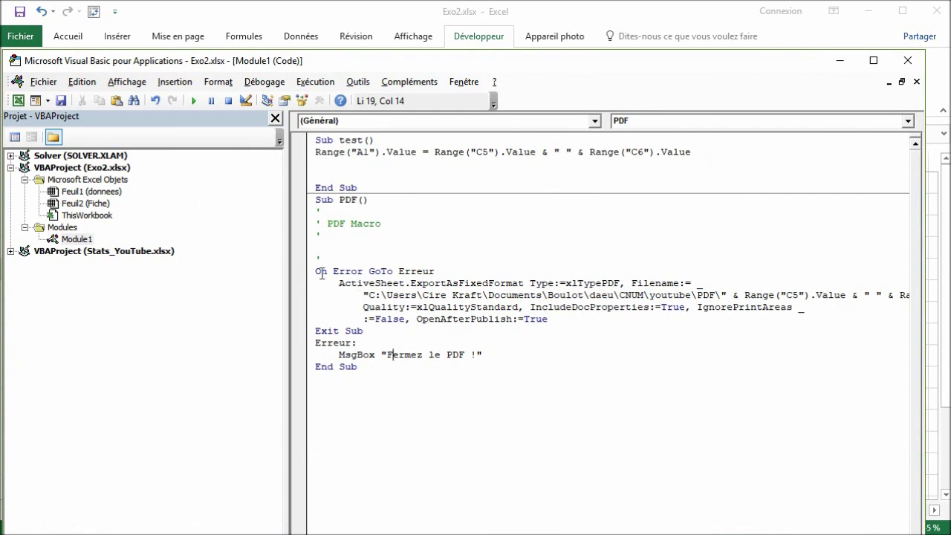
pyautogui.moveTo(315, 271); pyautogui.dragTo(442, 268)
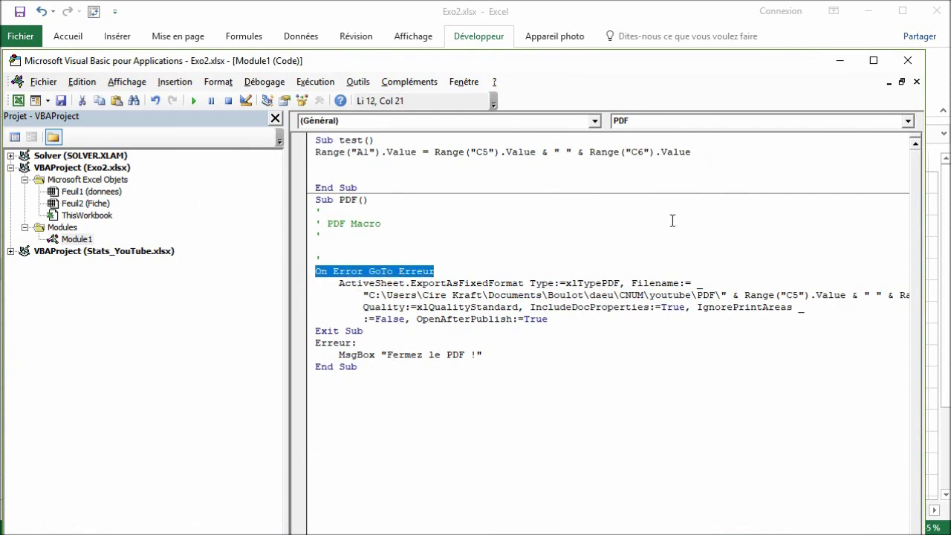
pyautogui.moveTo(435, 152); pyautogui.dragTo(536, 152)
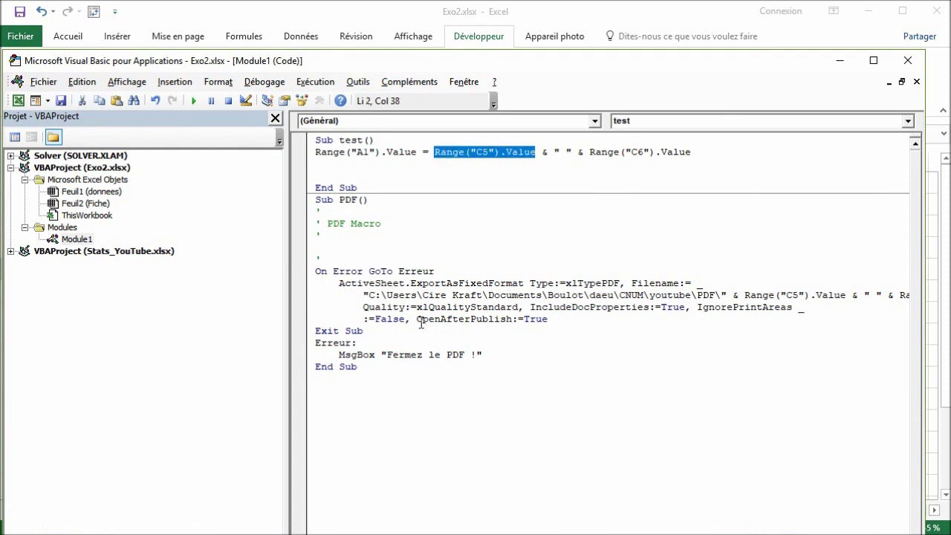
pyautogui.click(839, 63)
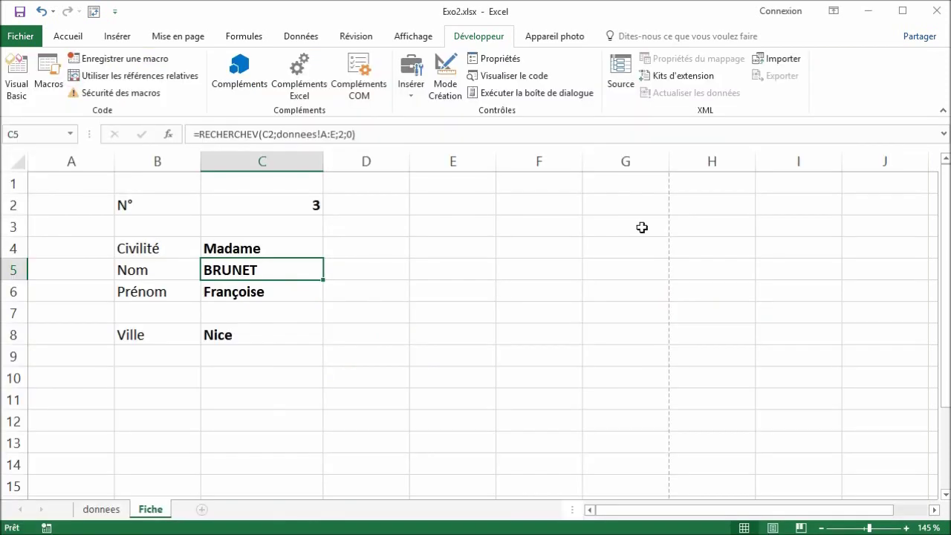
pyautogui.click(431, 308)
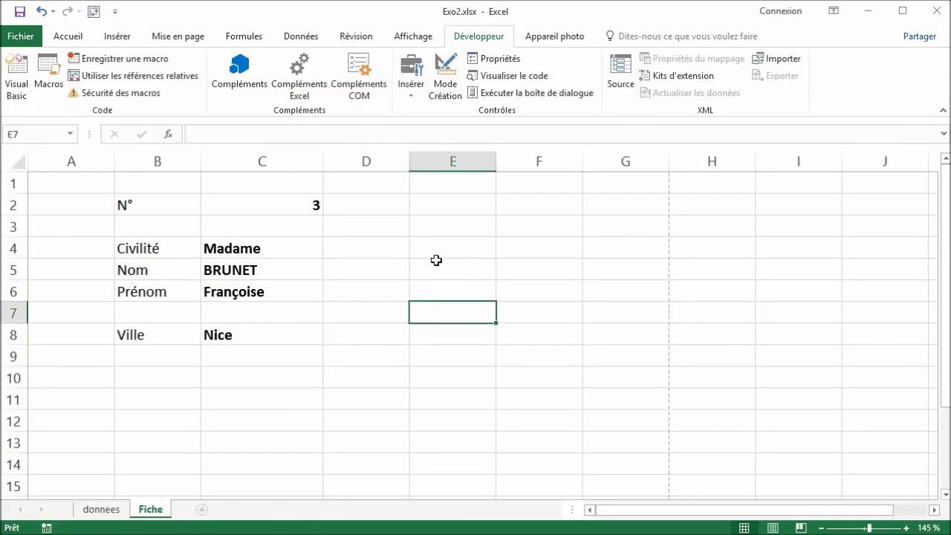